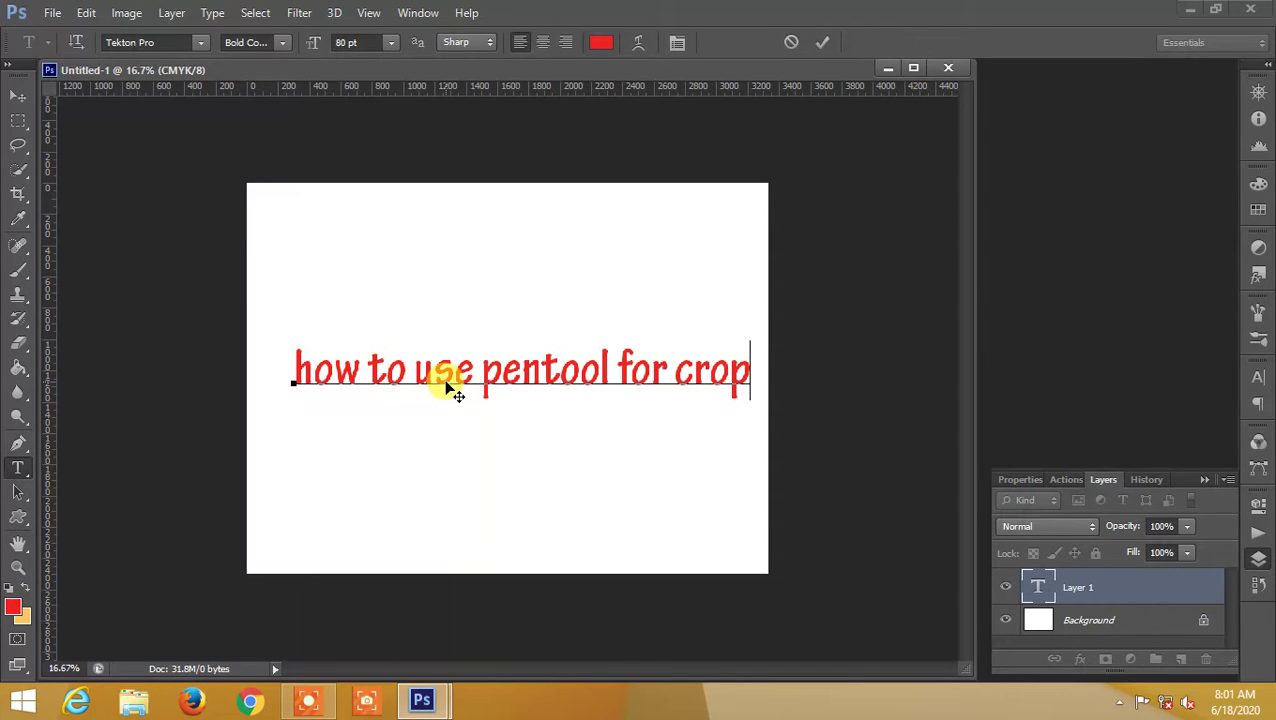
# Reposition the red title text "how to use pentool for crop" across the middle of the canvas and commit it.
pyautogui.moveTo(476, 441); pyautogui.dragTo(461, 469)
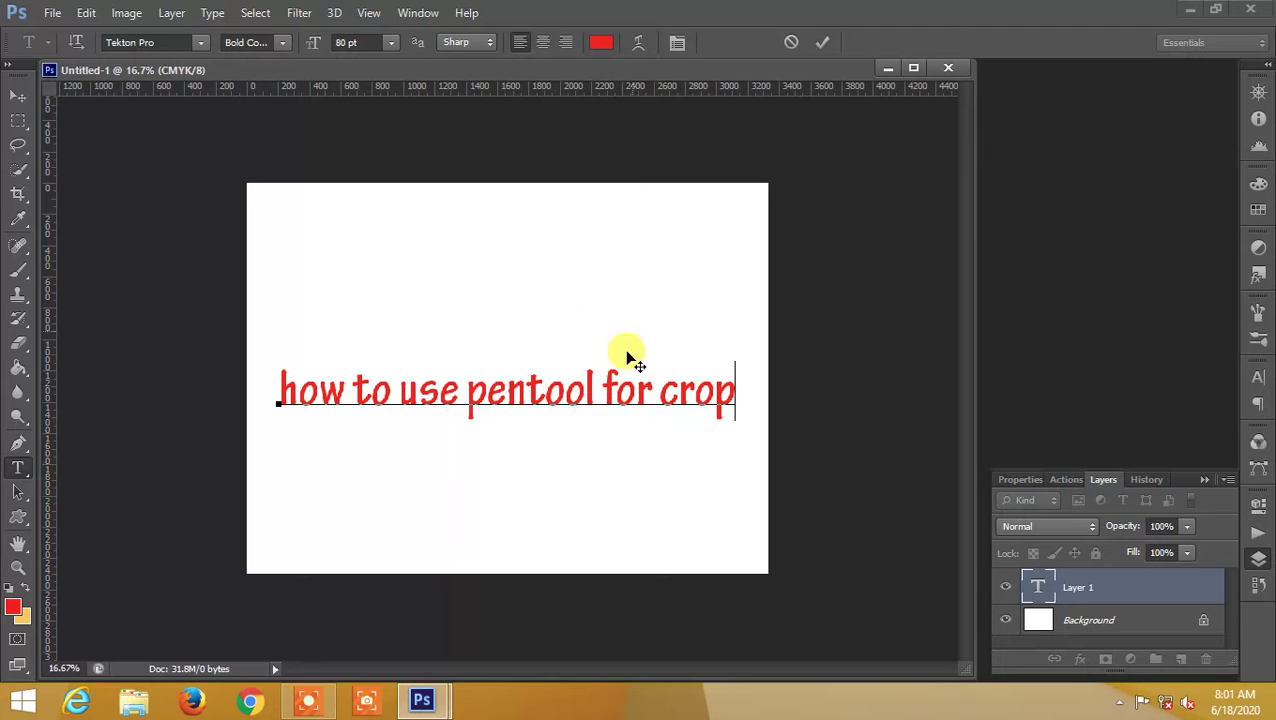
pyautogui.moveTo(590, 460); pyautogui.dragTo(592, 445)
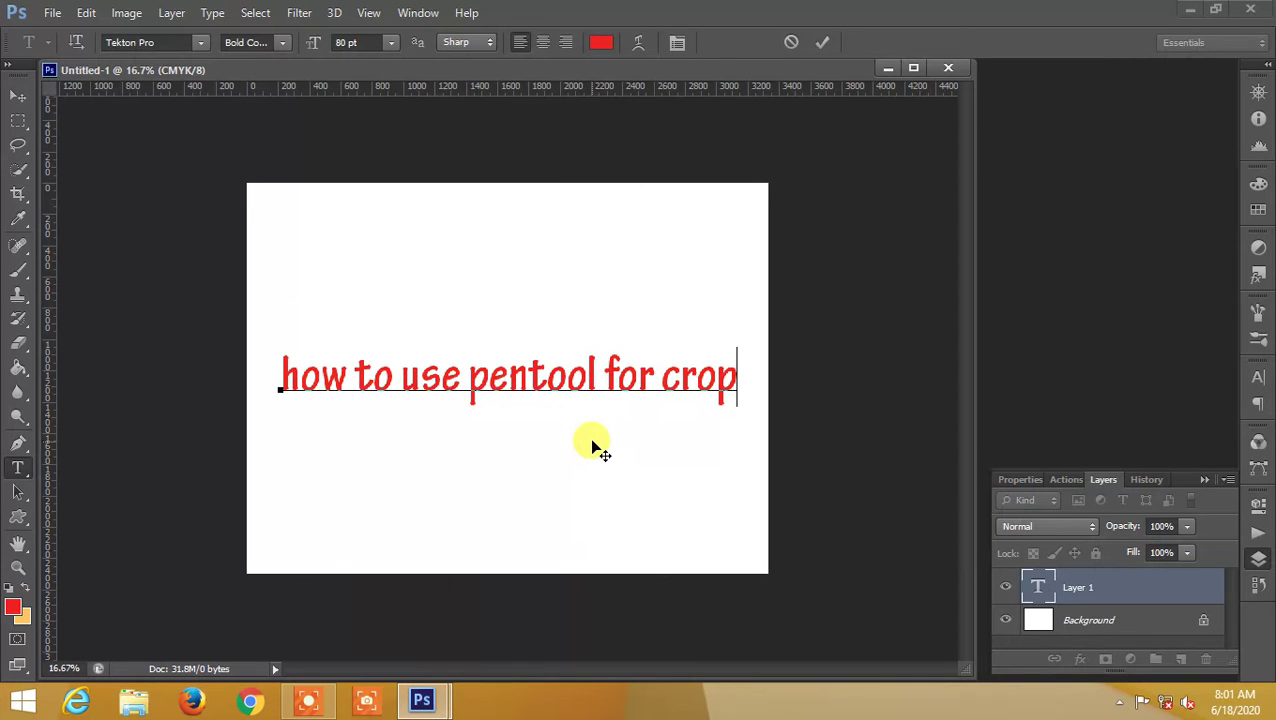
pyautogui.click(822, 42)
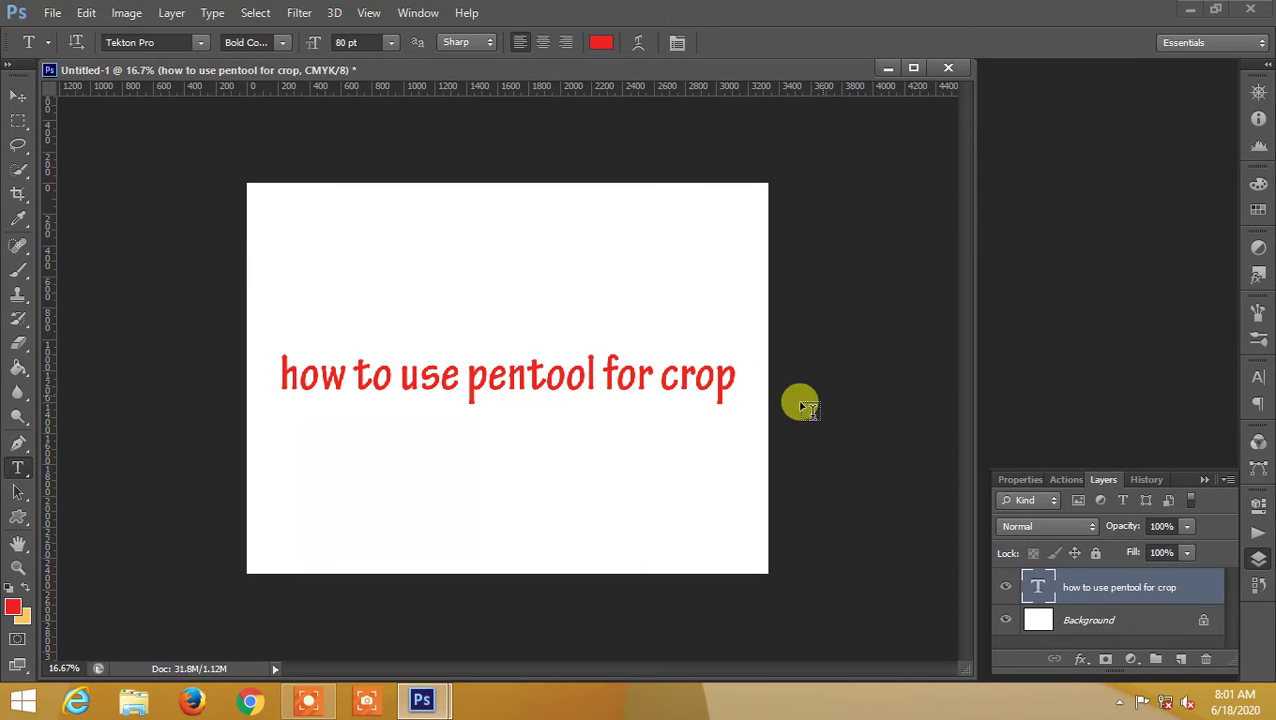
# Delete all of the title text "how to use pentool for crop" from its type layer.
pyautogui.moveTo(731, 375); pyautogui.dragTo(191, 365)
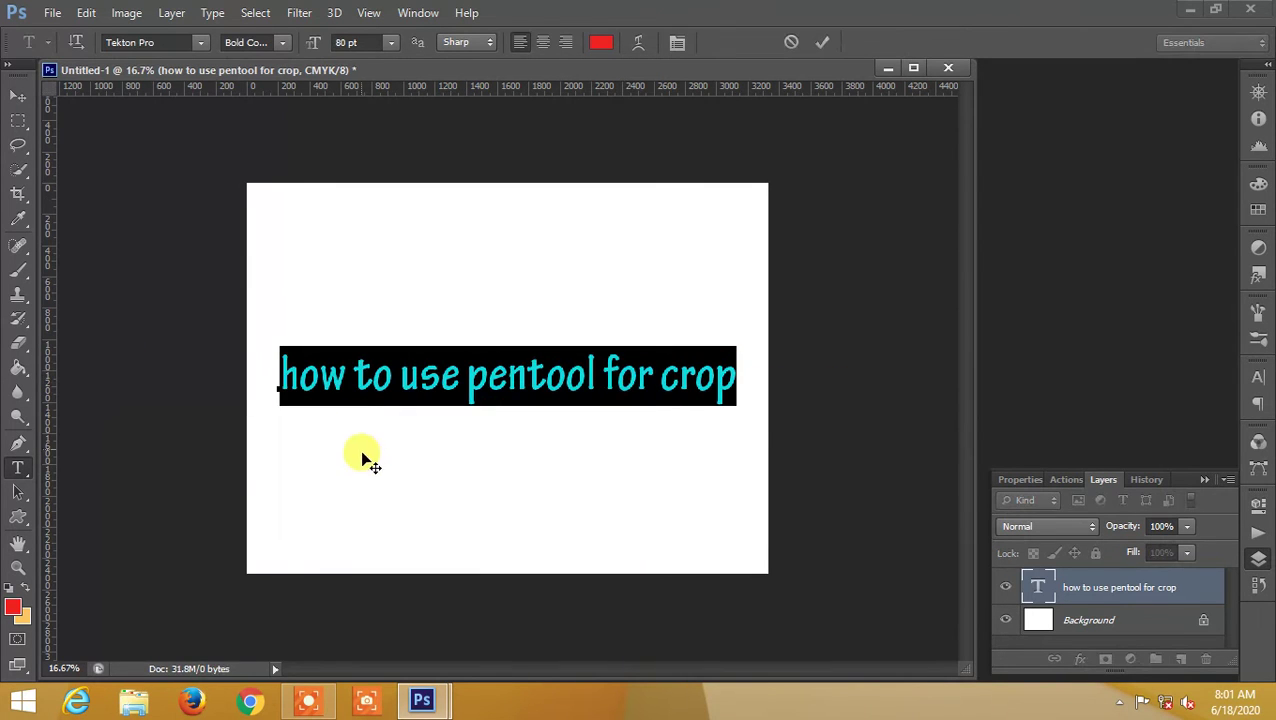
pyautogui.press('BackSpace')
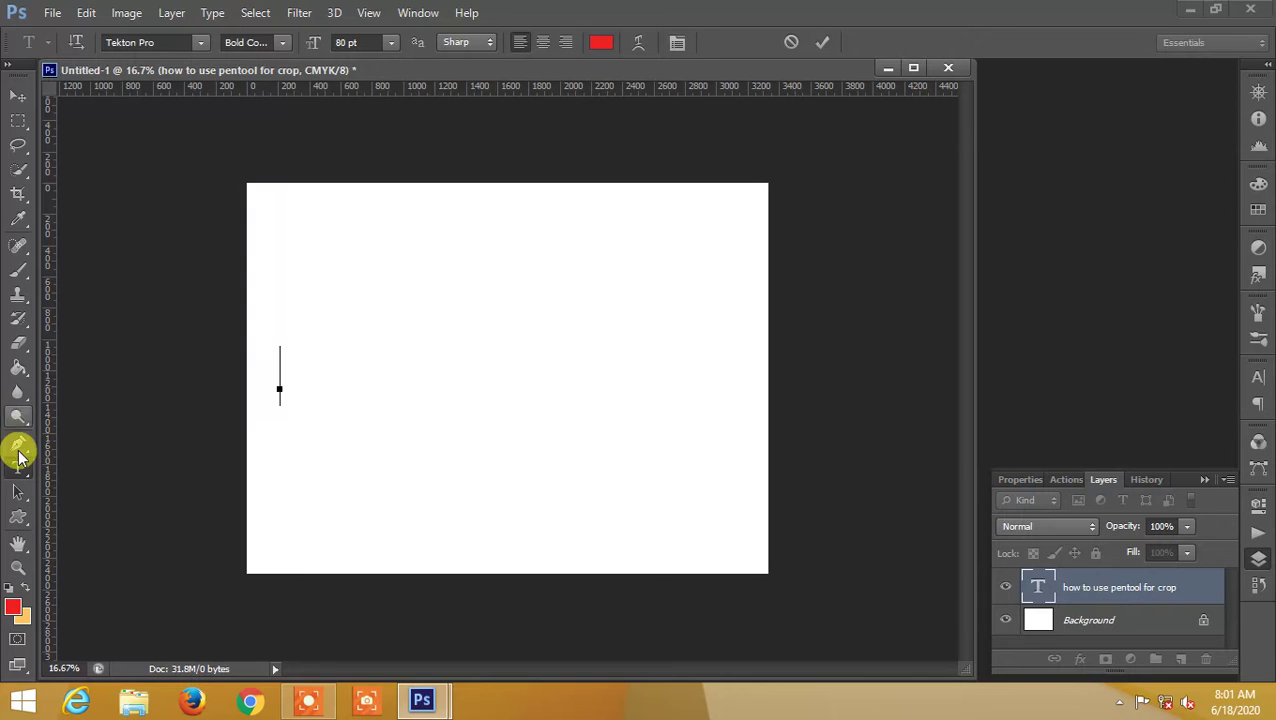
# Fill a rectangular selection in the middle of the canvas with red, rasterizing the empty type layer, and deselect it.
pyautogui.click(22, 124)
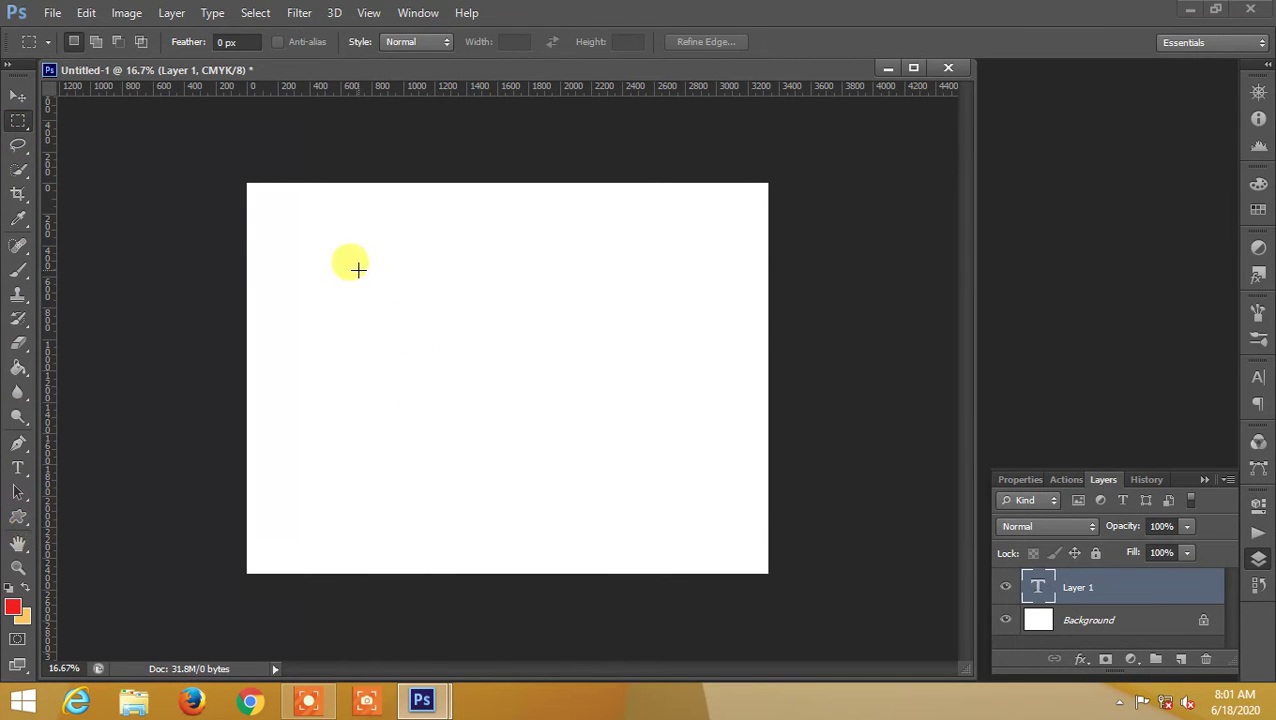
pyautogui.moveTo(355, 268); pyautogui.dragTo(652, 465)
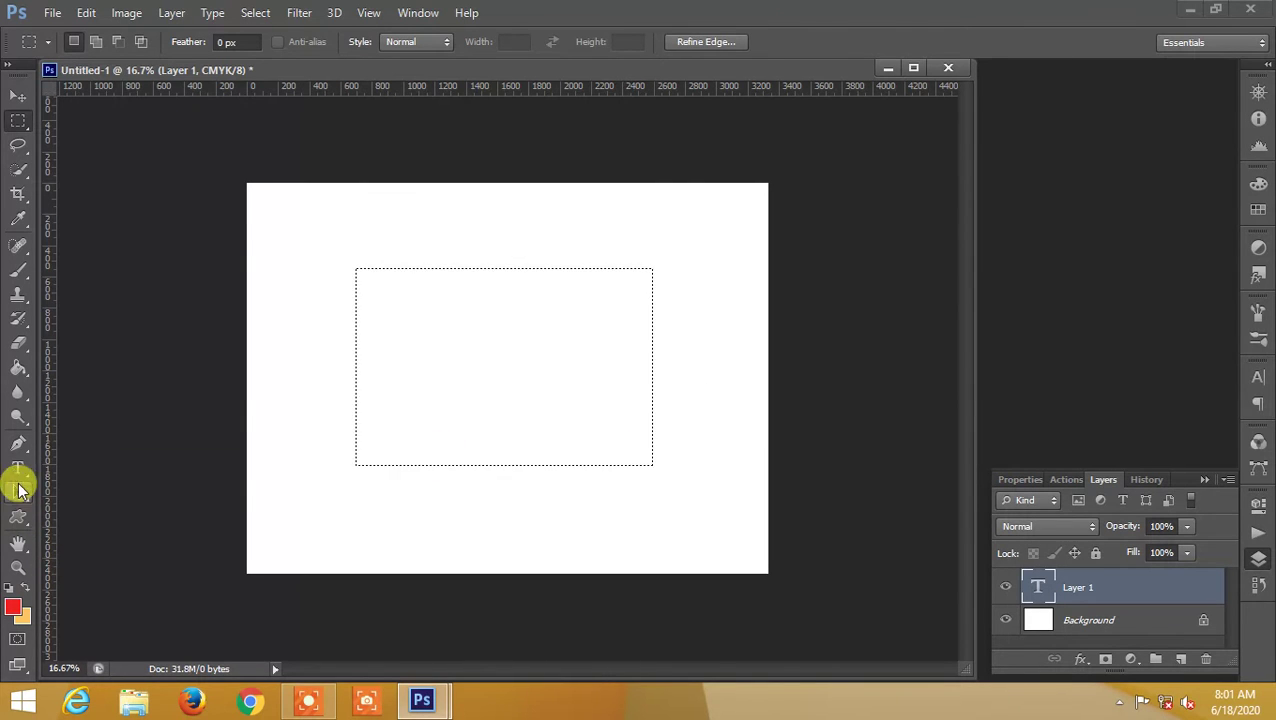
pyautogui.click(24, 369)
pyautogui.click(467, 364)
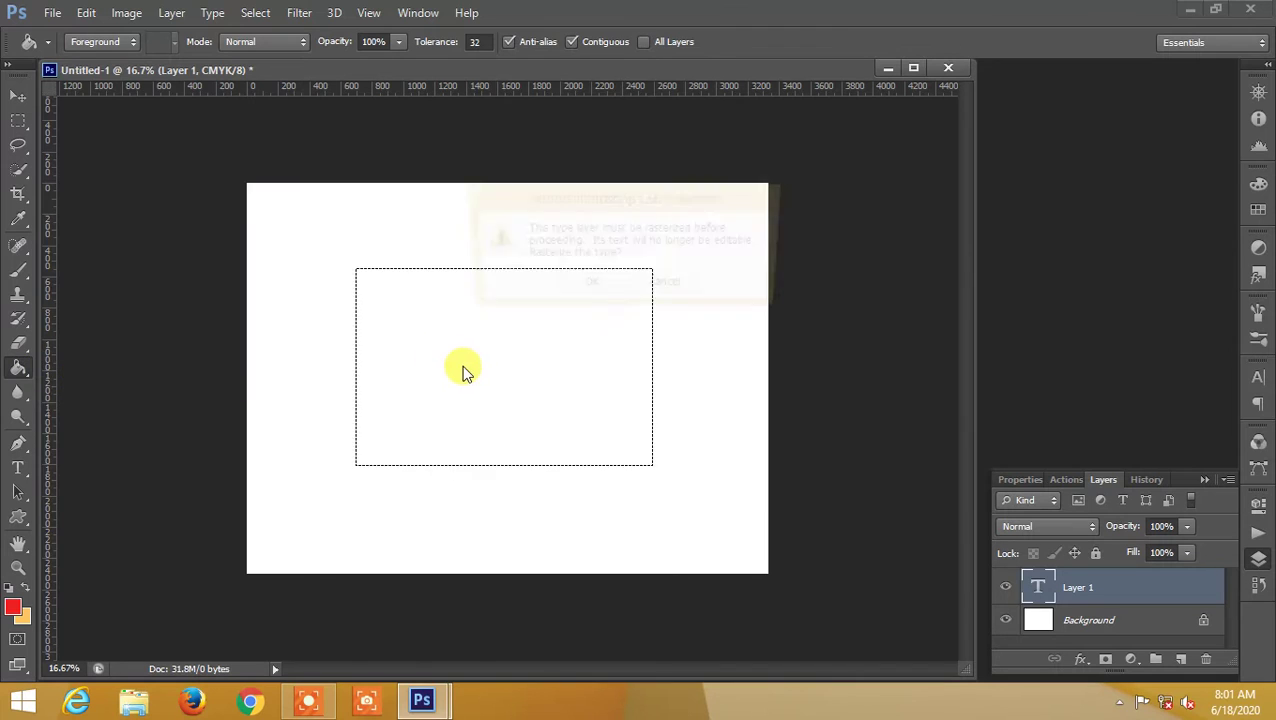
pyautogui.click(589, 287)
pyautogui.click(543, 384)
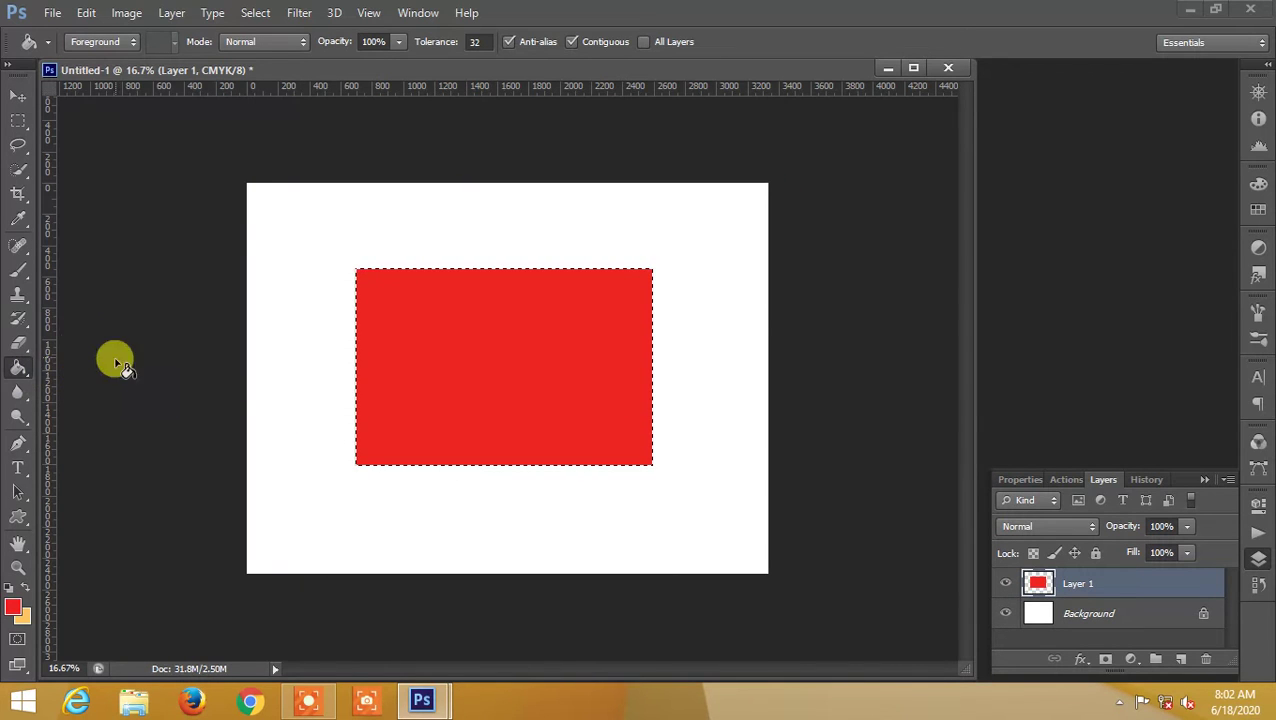
pyautogui.click(19, 148)
pyautogui.click(230, 237)
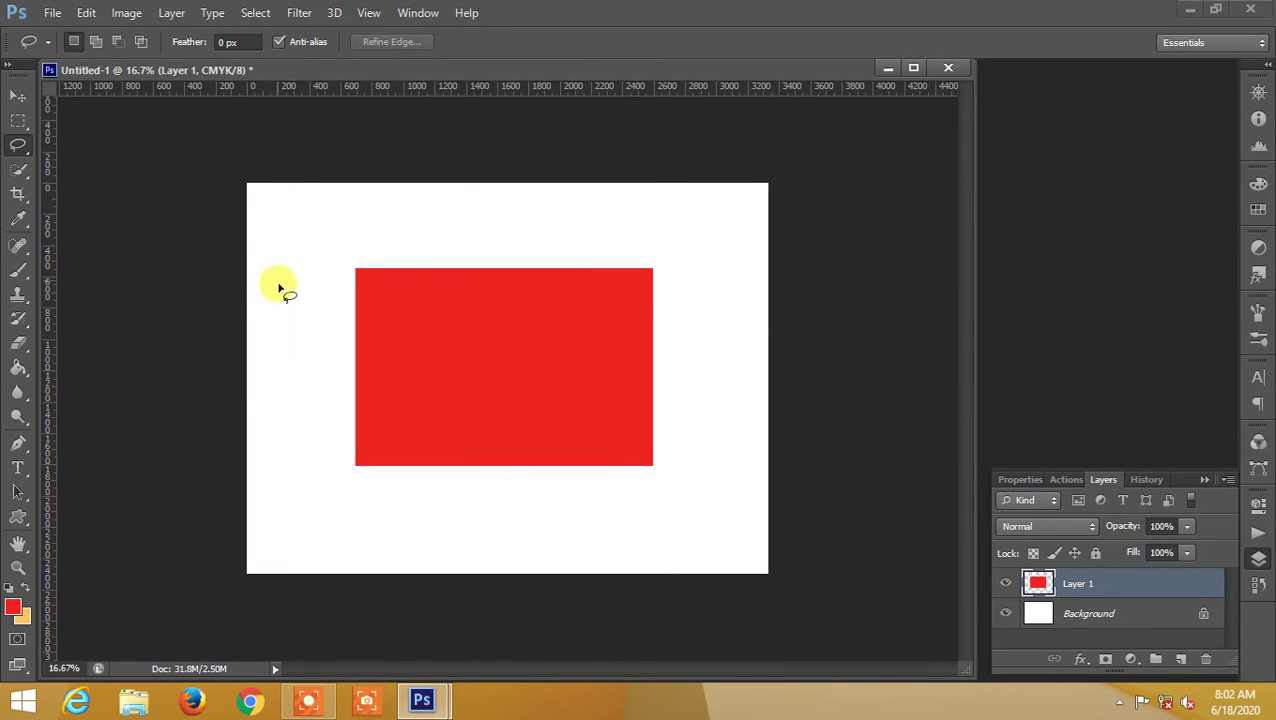
# Trace the red rectangle's four corners with a closed Pen path and convert it to a new selection with a 0 px feather.
pyautogui.click(20, 444)
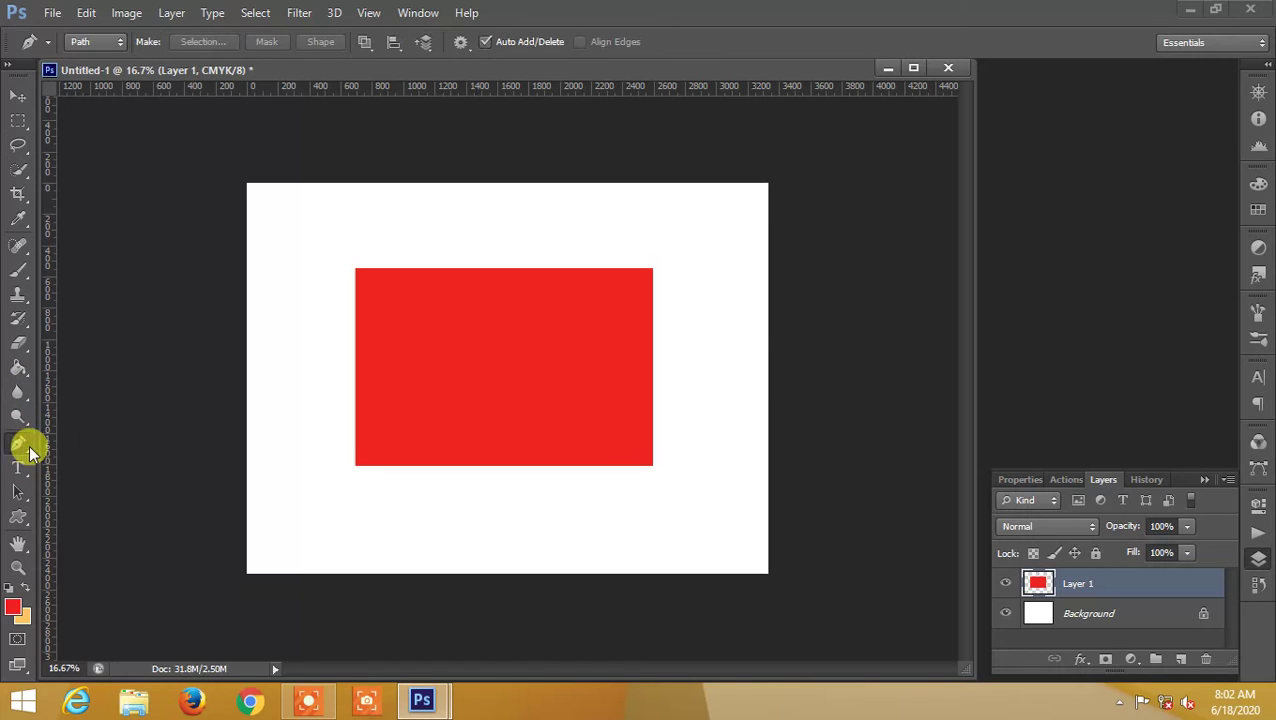
pyautogui.click(356, 271)
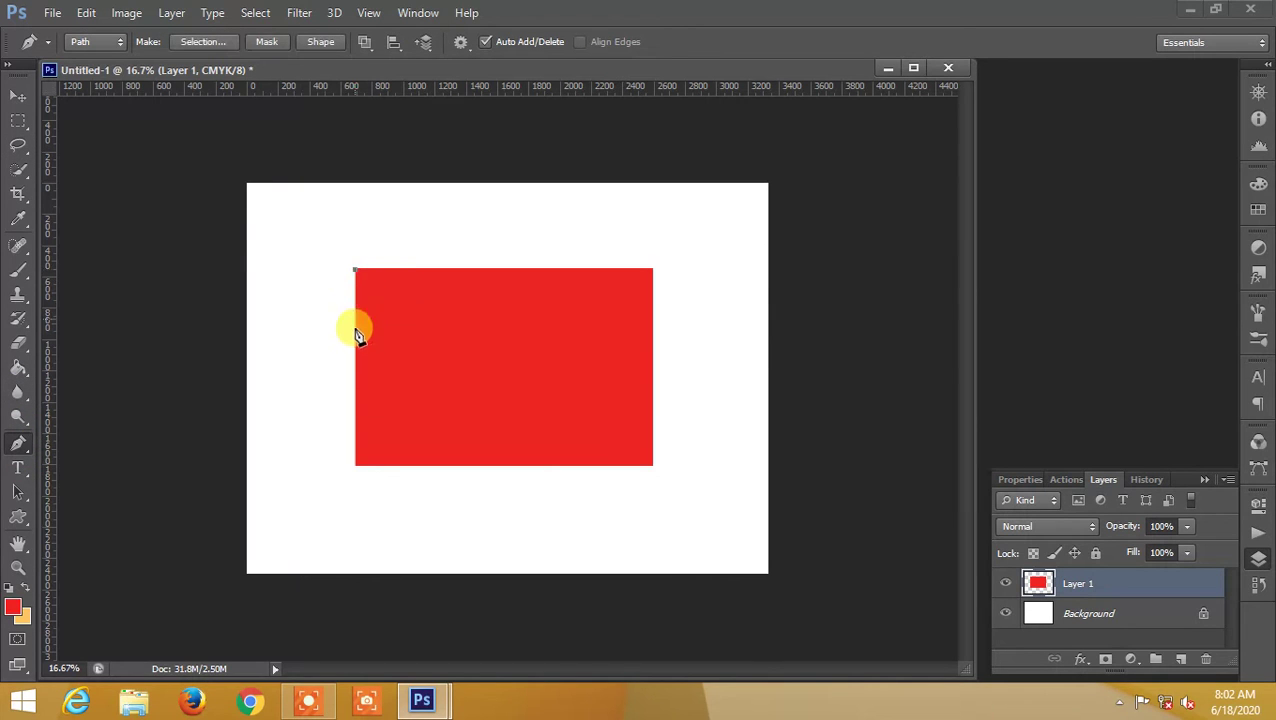
pyautogui.click(356, 466)
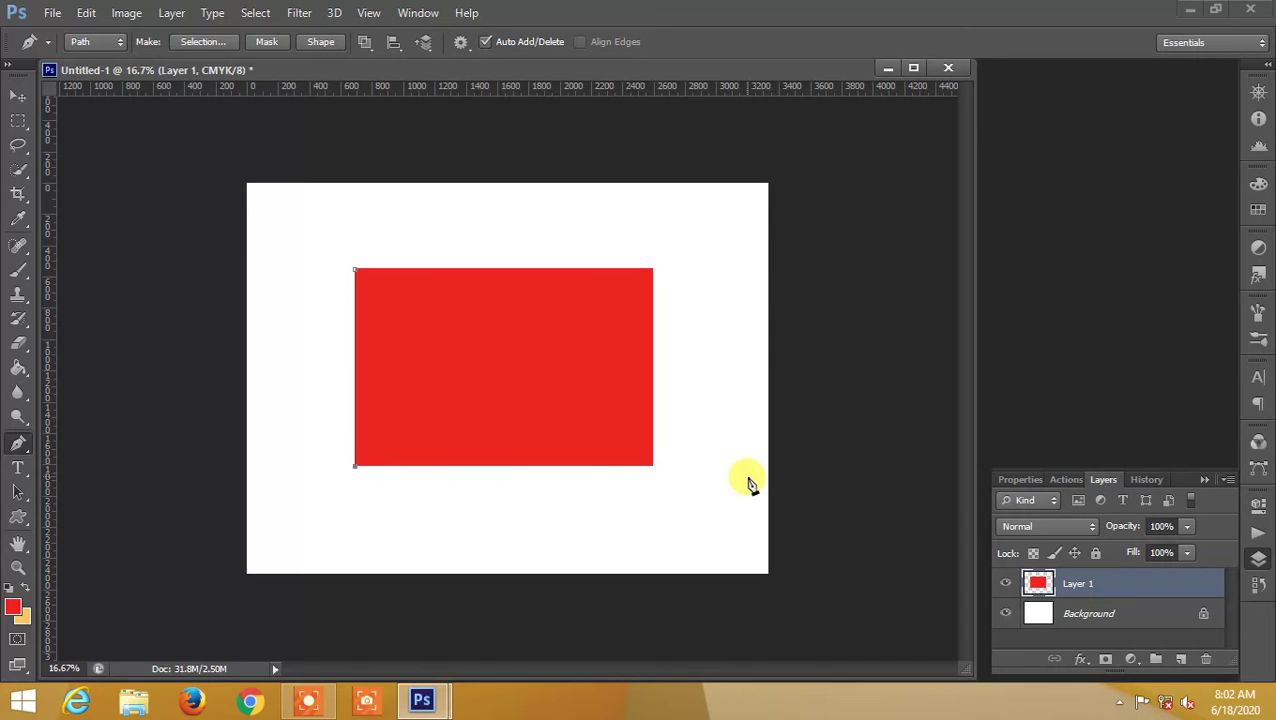
pyautogui.click(653, 467)
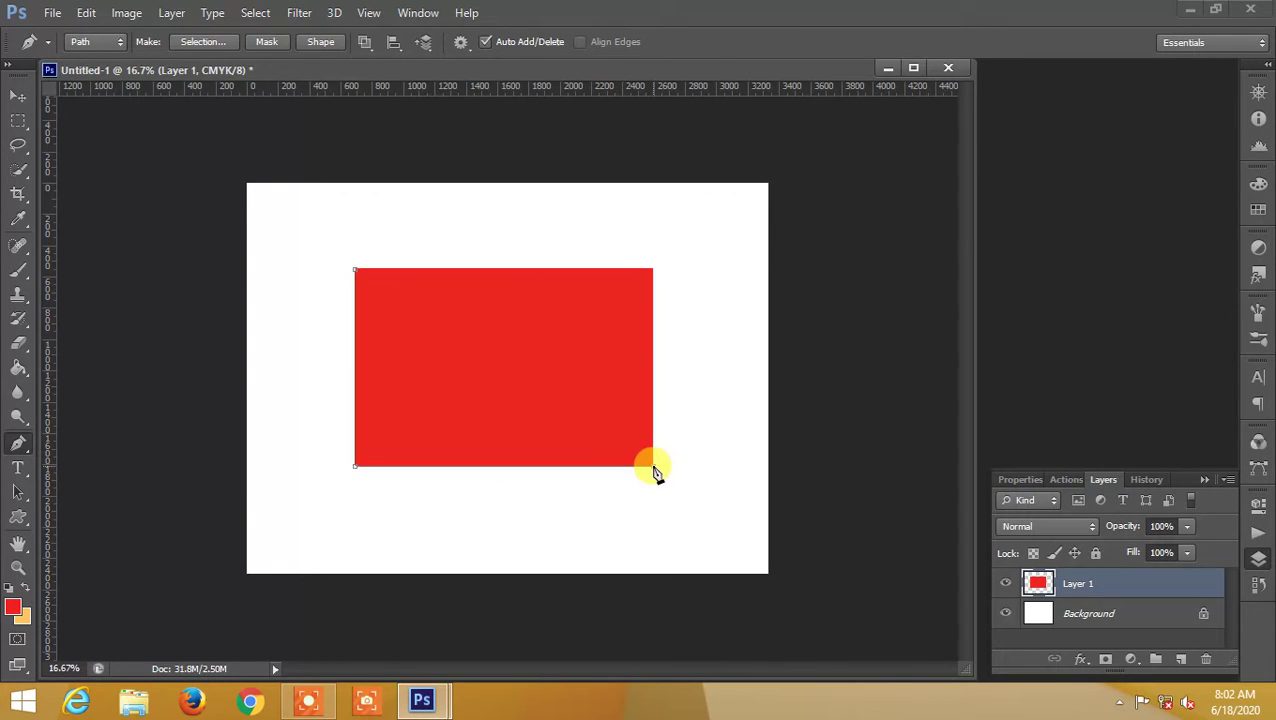
pyautogui.click(653, 270)
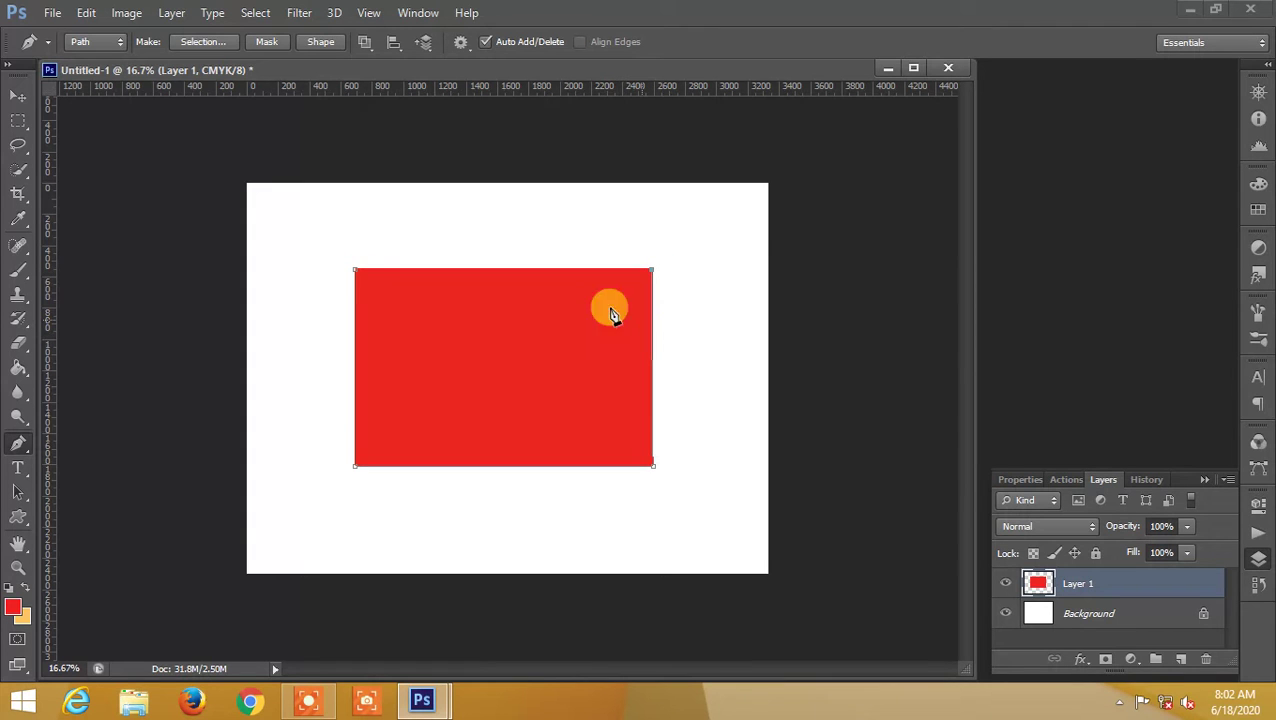
pyautogui.click(357, 271)
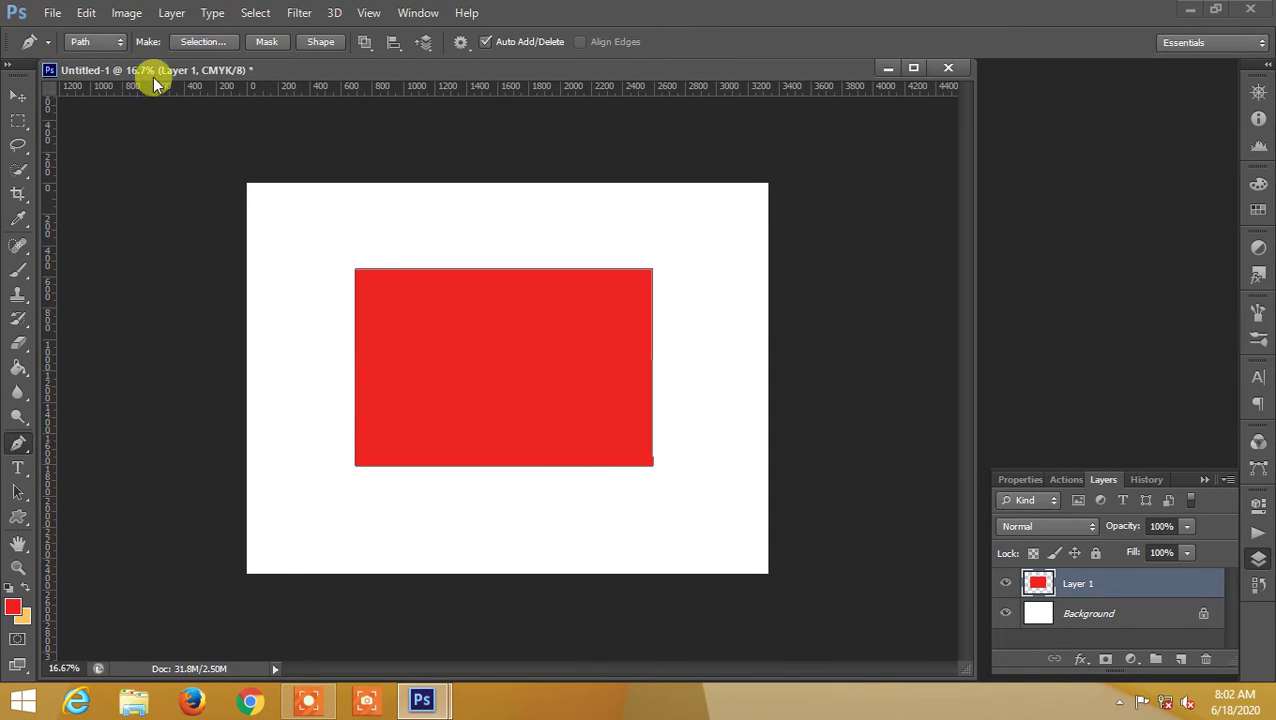
pyautogui.click(200, 42)
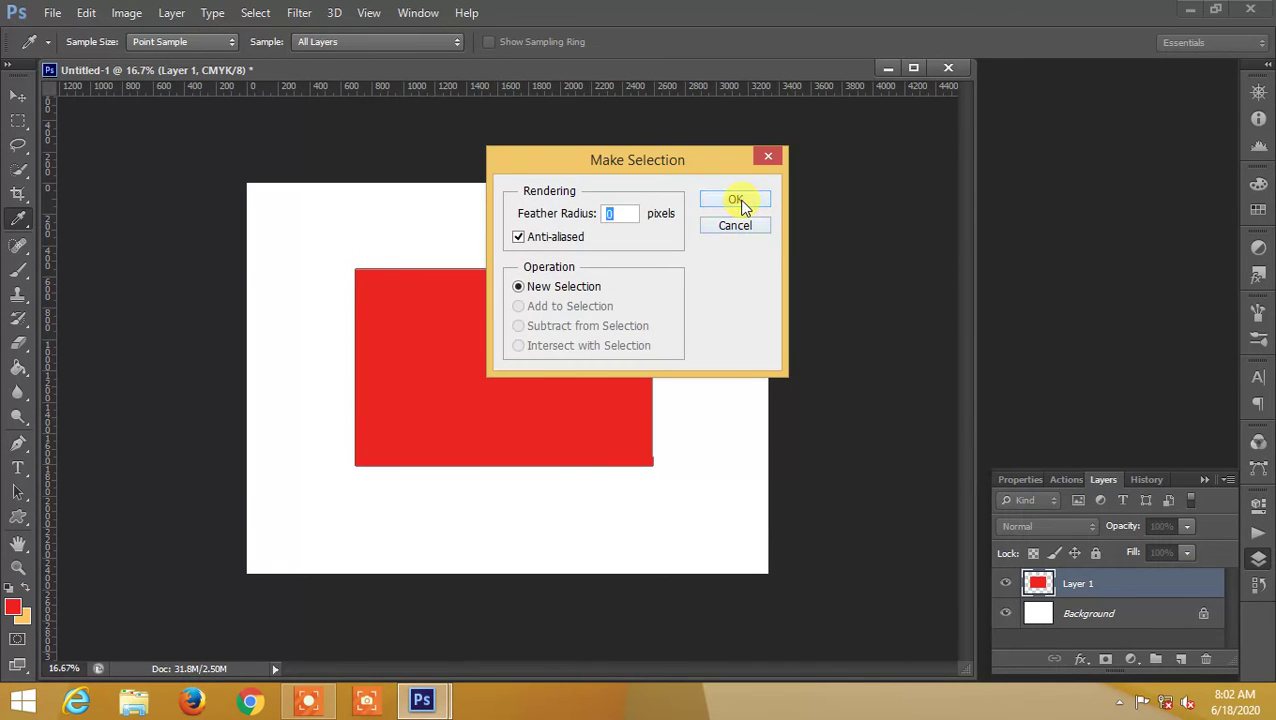
pyautogui.click(741, 203)
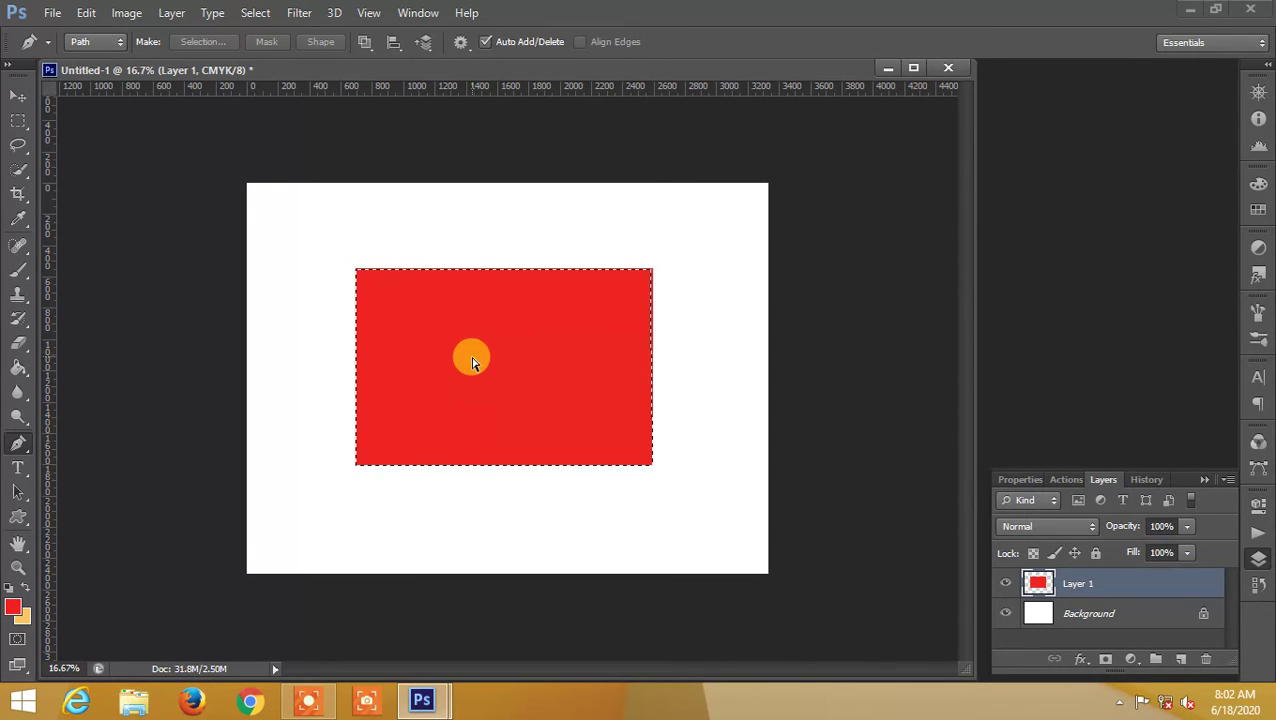
# Copy the selected rectangle to a new layer and move the copy to the canvas's upper-left corner.
pyautogui.click(17, 97)
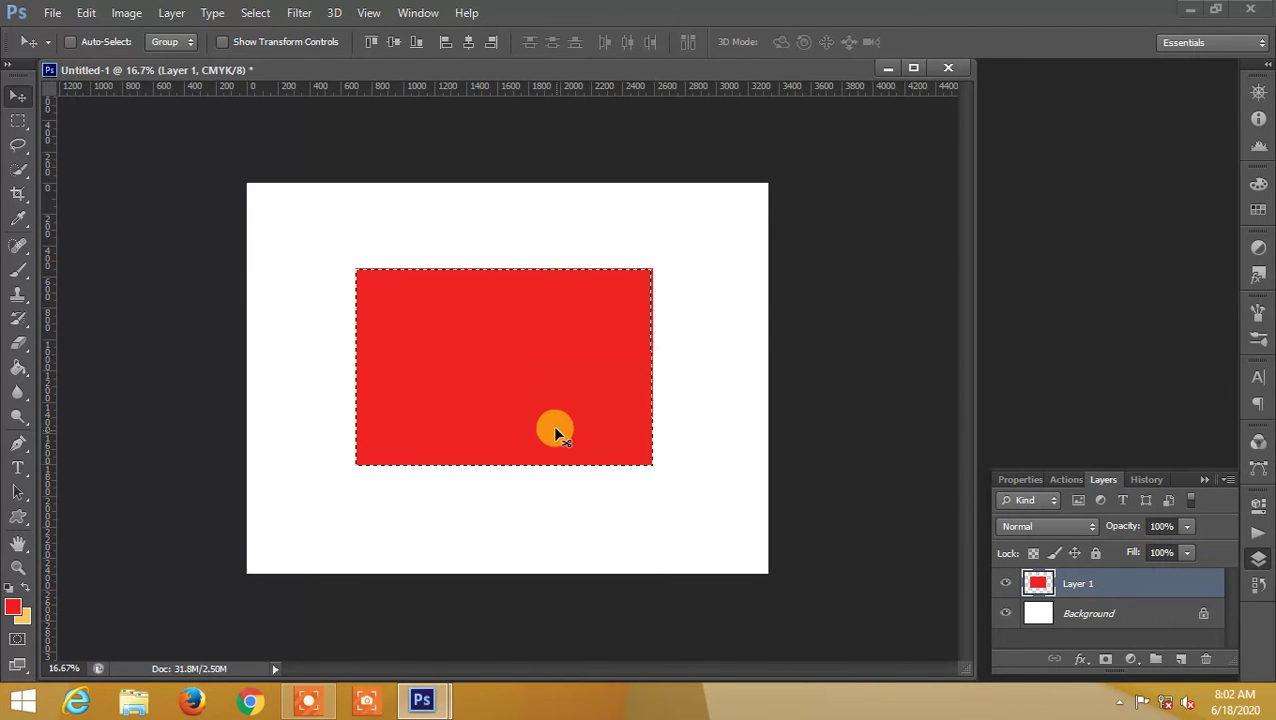
pyautogui.hotkey('ctrl', 'j')
pyautogui.moveTo(548, 418); pyautogui.dragTo(394, 237)
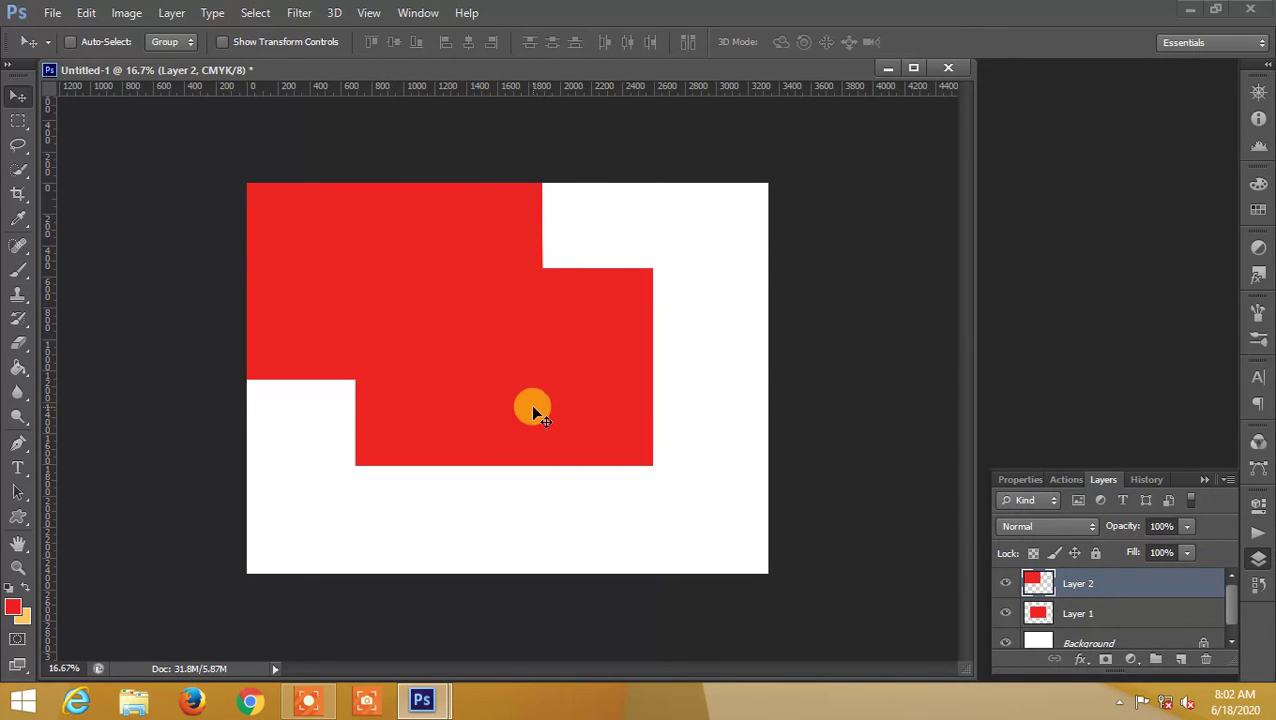
# Move the original red rectangle to the canvas's lower-right corner and the copied rectangle down along the left edge.
pyautogui.moveTo(534, 408); pyautogui.dragTo(646, 524)
pyautogui.moveTo(433, 322)
pyautogui.mouseDown()
pyautogui.moveTo(446, 358)
pyautogui.moveTo(408, 300)
pyautogui.moveTo(422, 307)
pyautogui.mouseUp()
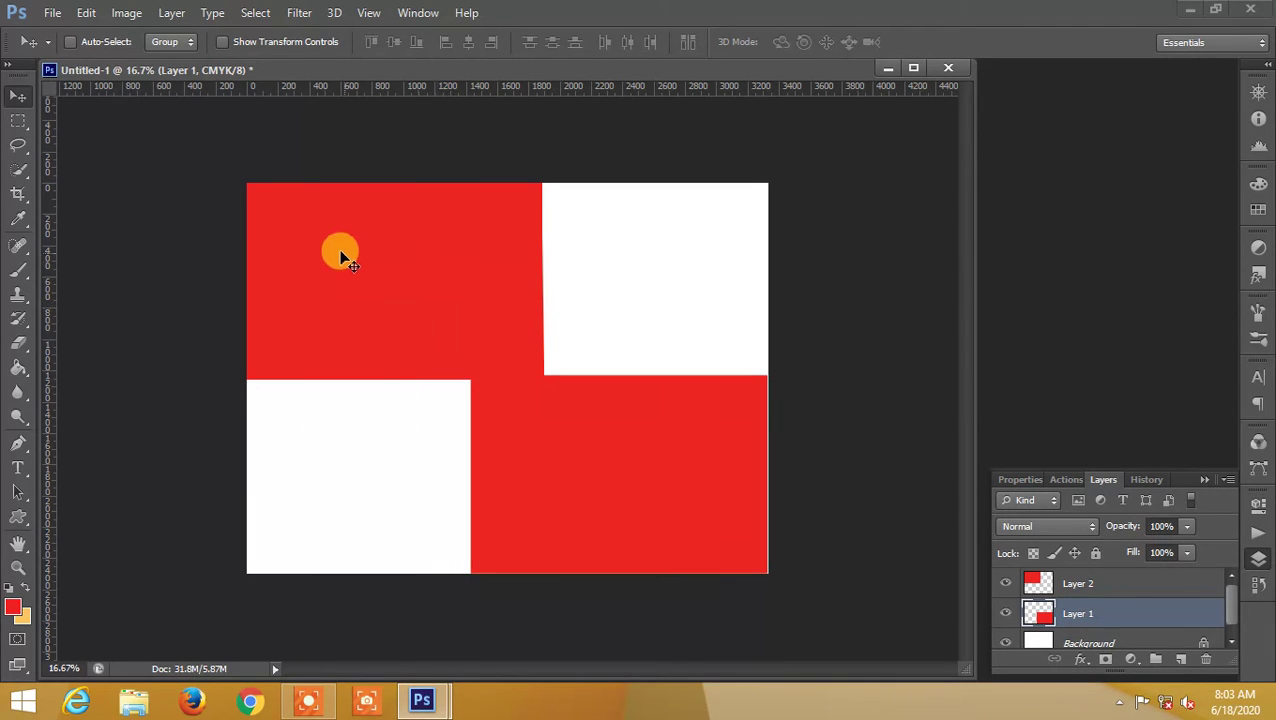
pyautogui.moveTo(396, 310); pyautogui.dragTo(391, 397)
pyautogui.click(1080, 583)
# Duplicate the Layer 1 rectangle twice and place the duplicates at the canvas's upper middle and upper-right corner.
pyautogui.click(1076, 610)
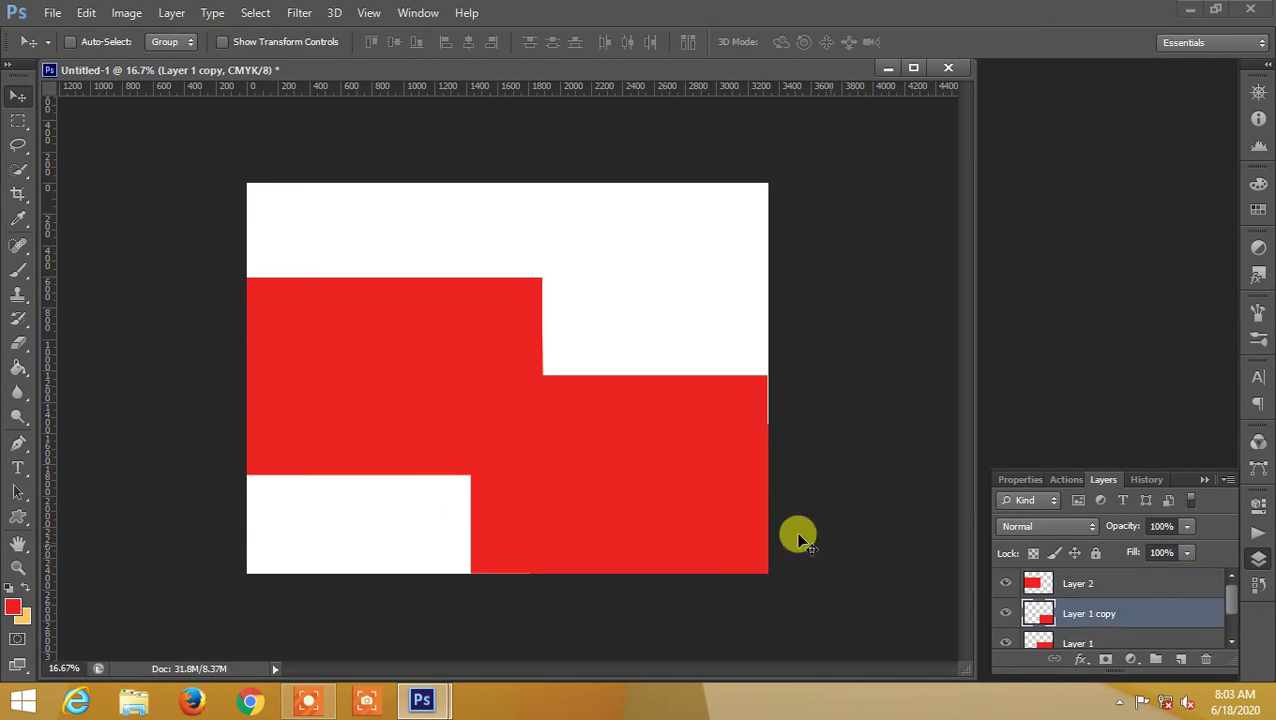
pyautogui.moveTo(654, 513); pyautogui.dragTo(647, 370)
pyautogui.keyDown('alt'); pyautogui.moveTo(558, 522); pyautogui.dragTo(447, 434); pyautogui.keyUp('alt')
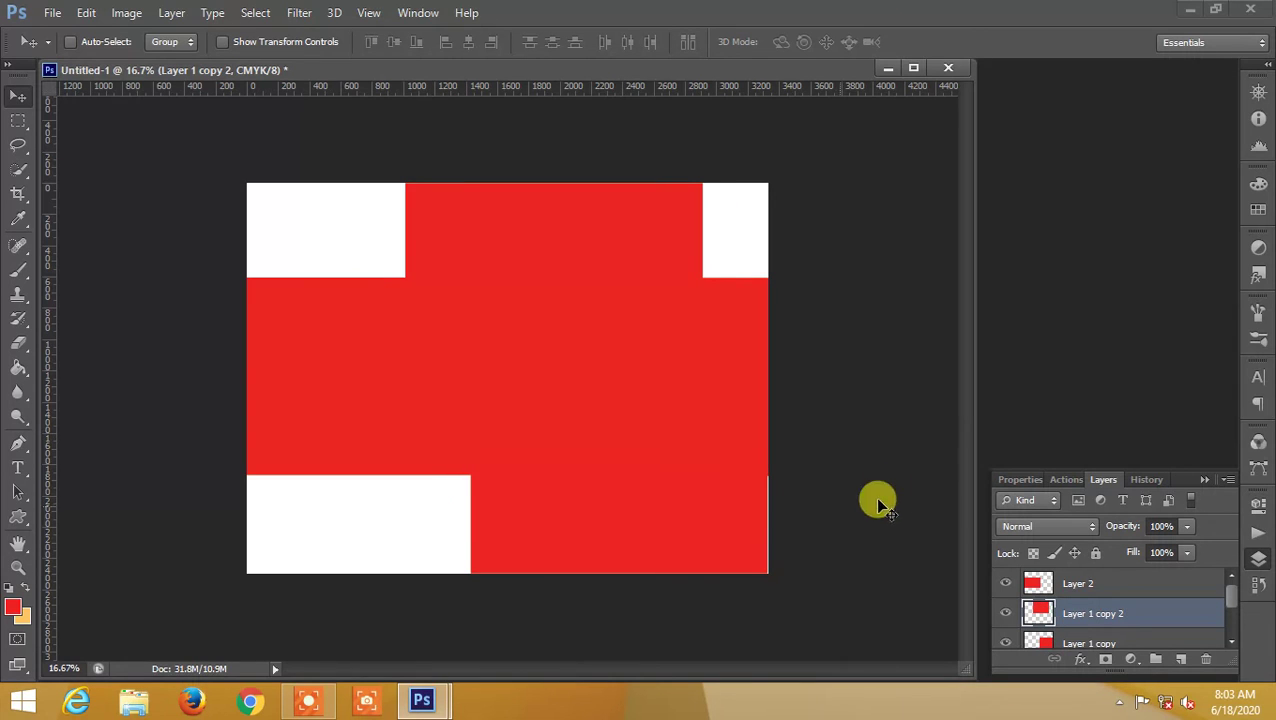
pyautogui.moveTo(541, 266); pyautogui.dragTo(485, 261)
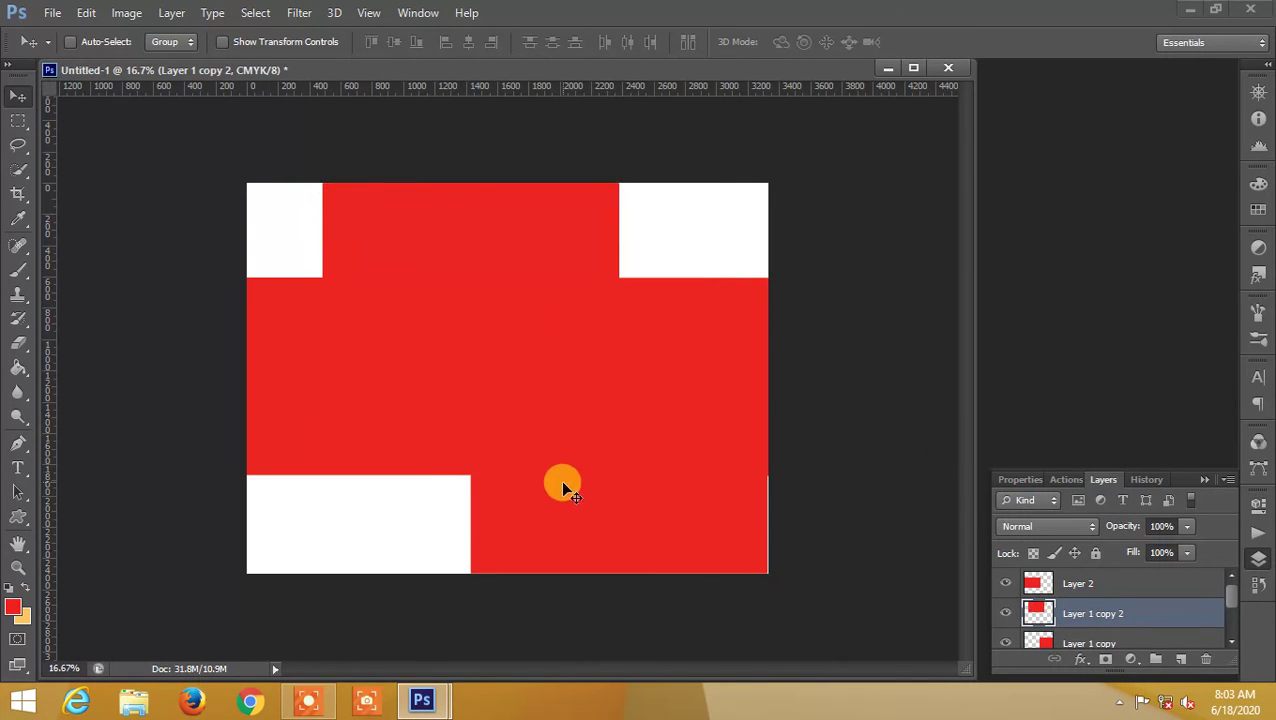
pyautogui.click(1100, 643)
pyautogui.moveTo(647, 523); pyautogui.dragTo(612, 426)
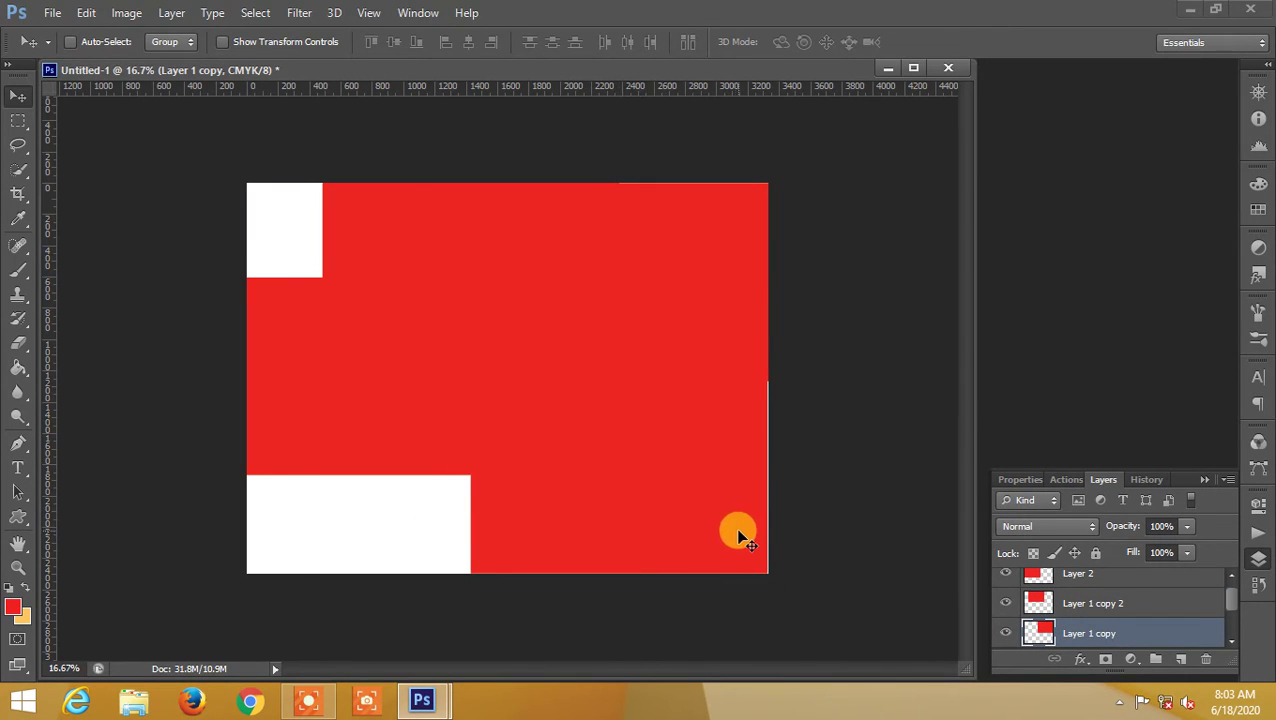
# Undo the duplications and moves back to the single rectangle copy in the canvas's upper-left corner.
pyautogui.hotkey('ctrl', 'alt', 'z')
pyautogui.hotkey('ctrl', 'alt', 'z')
pyautogui.hotkey('ctrl', 'alt', 'z')
pyautogui.hotkey('ctrl', 'alt', 'z')
pyautogui.hotkey('ctrl', 'alt', 'z')
pyautogui.hotkey('ctrl', 'alt', 'z')
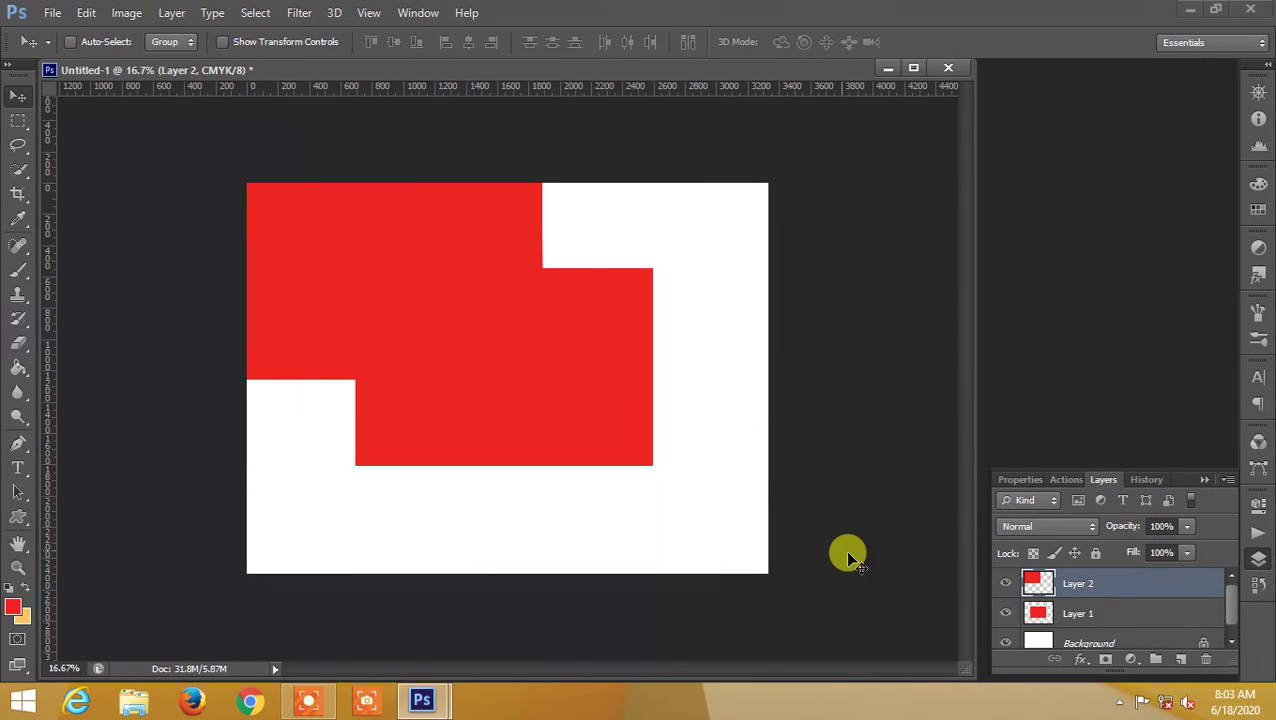
# Move the Layer 2 rectangle exactly over the original one and hide the Background layer.
pyautogui.moveTo(490, 340); pyautogui.dragTo(541, 416)
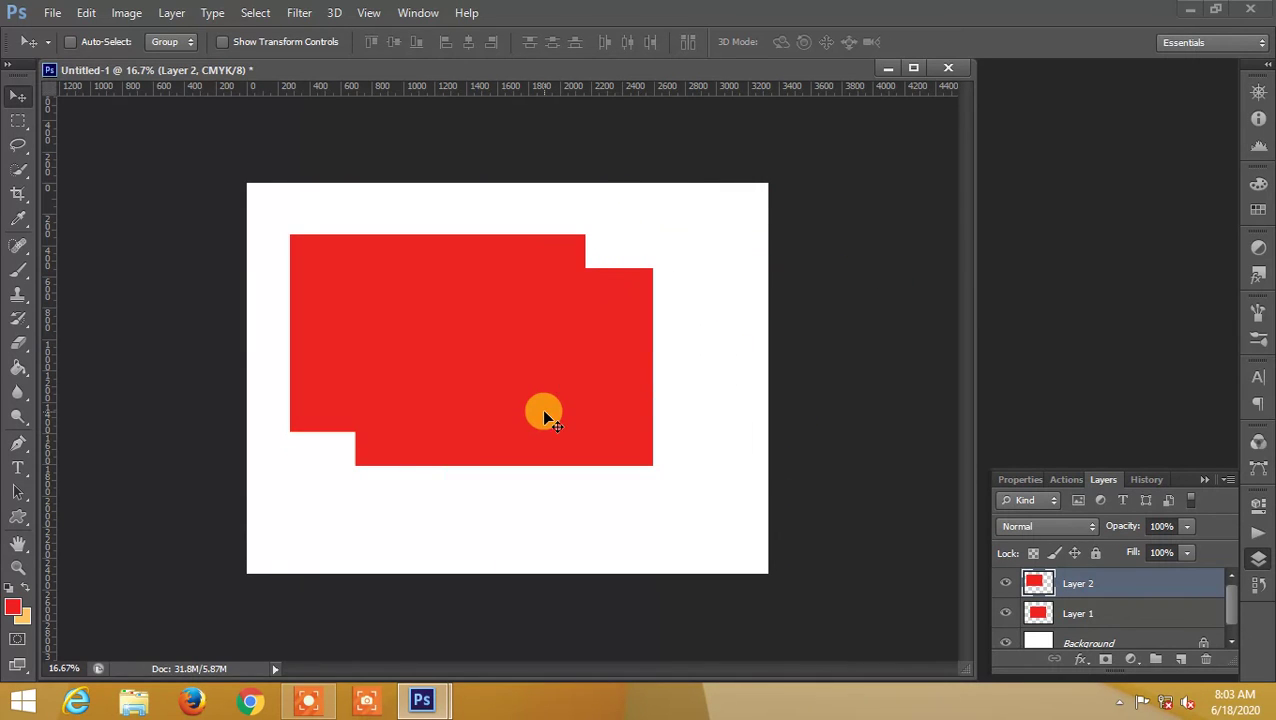
pyautogui.moveTo(395, 328); pyautogui.dragTo(459, 349)
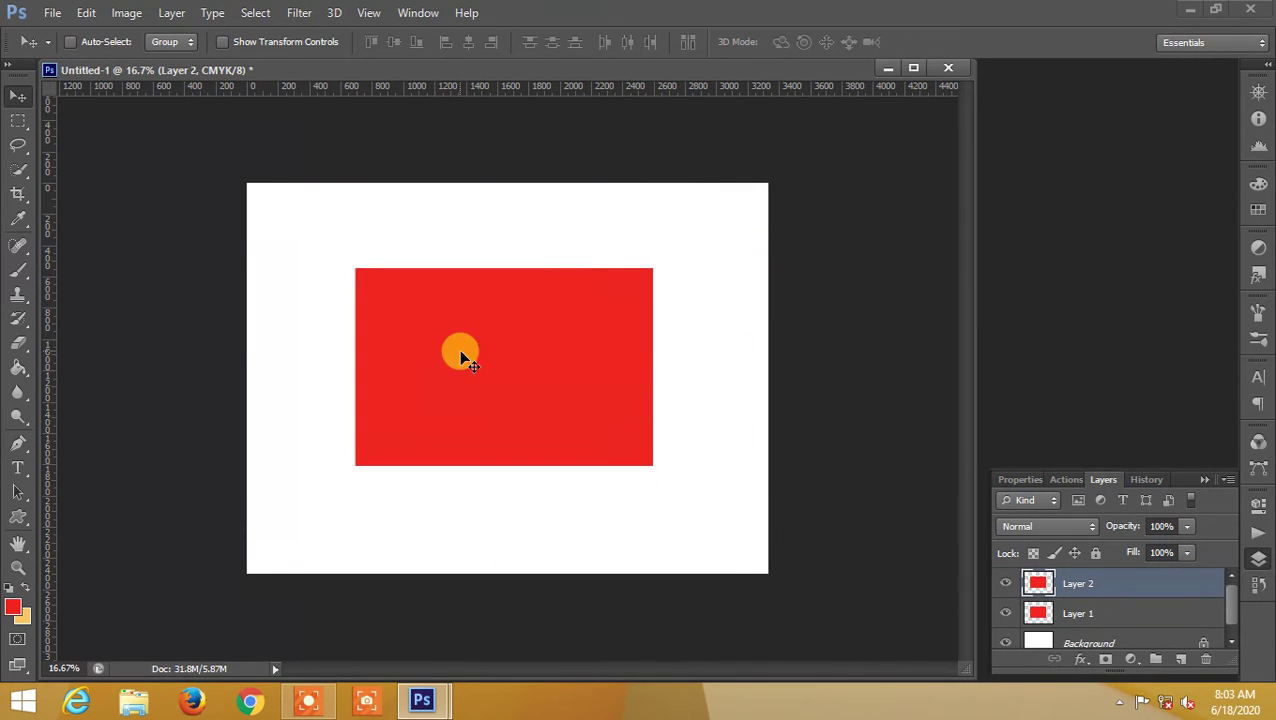
pyautogui.click(1005, 643)
pyautogui.moveTo(462, 310); pyautogui.dragTo(433, 350)
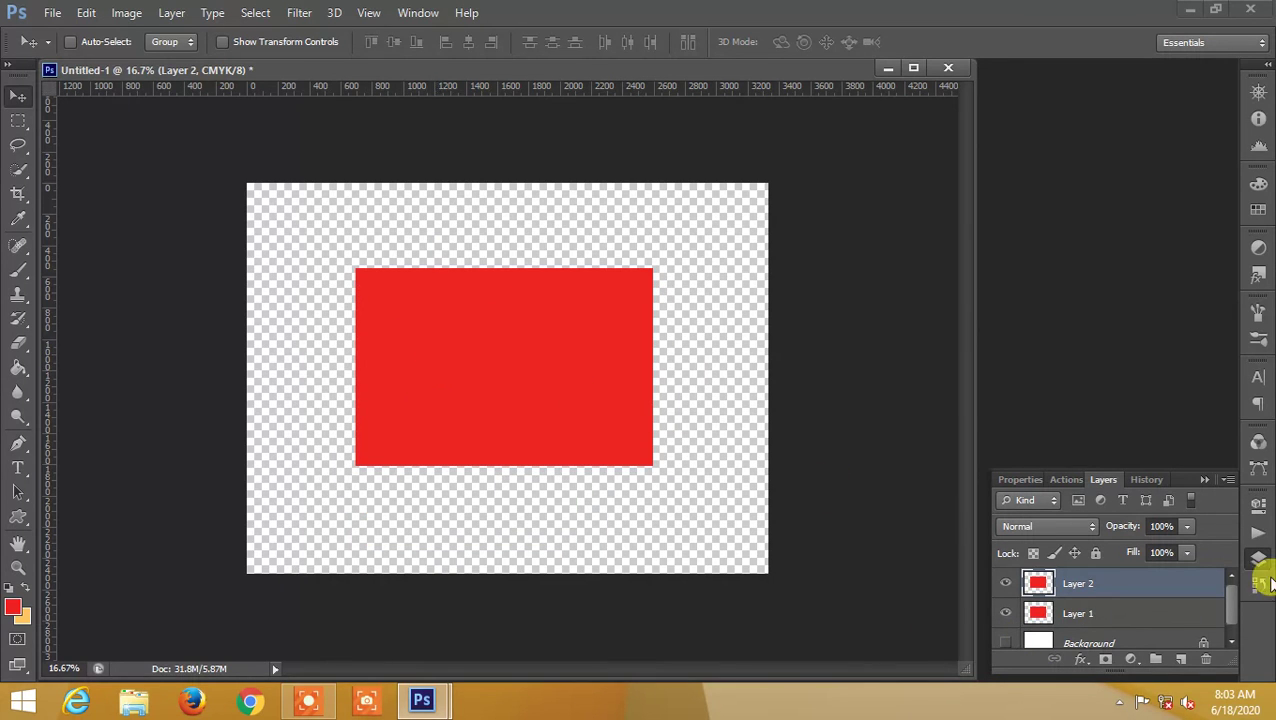
# Merge Layer 2 into Layer 1 and shift the merged red rectangle slightly down and to the left.
pyautogui.hotkey('ctrl', 'e')
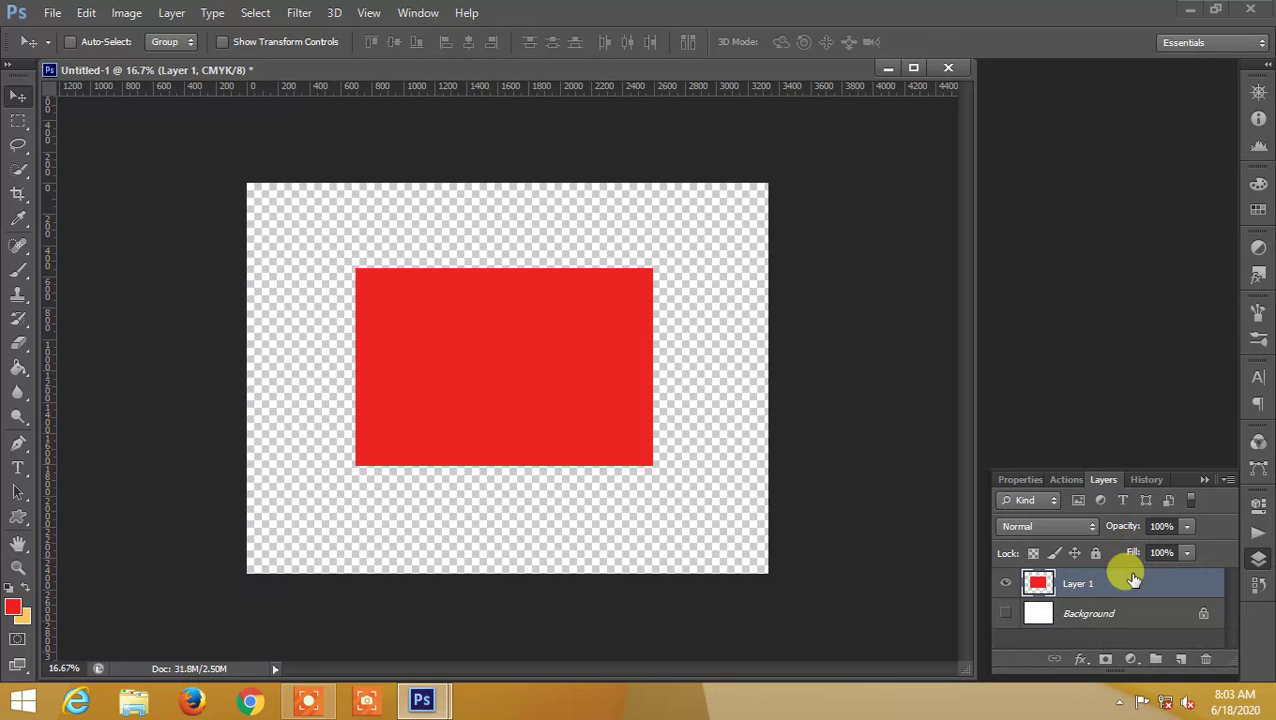
pyautogui.moveTo(484, 316)
pyautogui.mouseDown()
pyautogui.moveTo(439, 416)
pyautogui.moveTo(365, 308)
pyautogui.moveTo(511, 290)
pyautogui.moveTo(484, 308)
pyautogui.mouseUp()
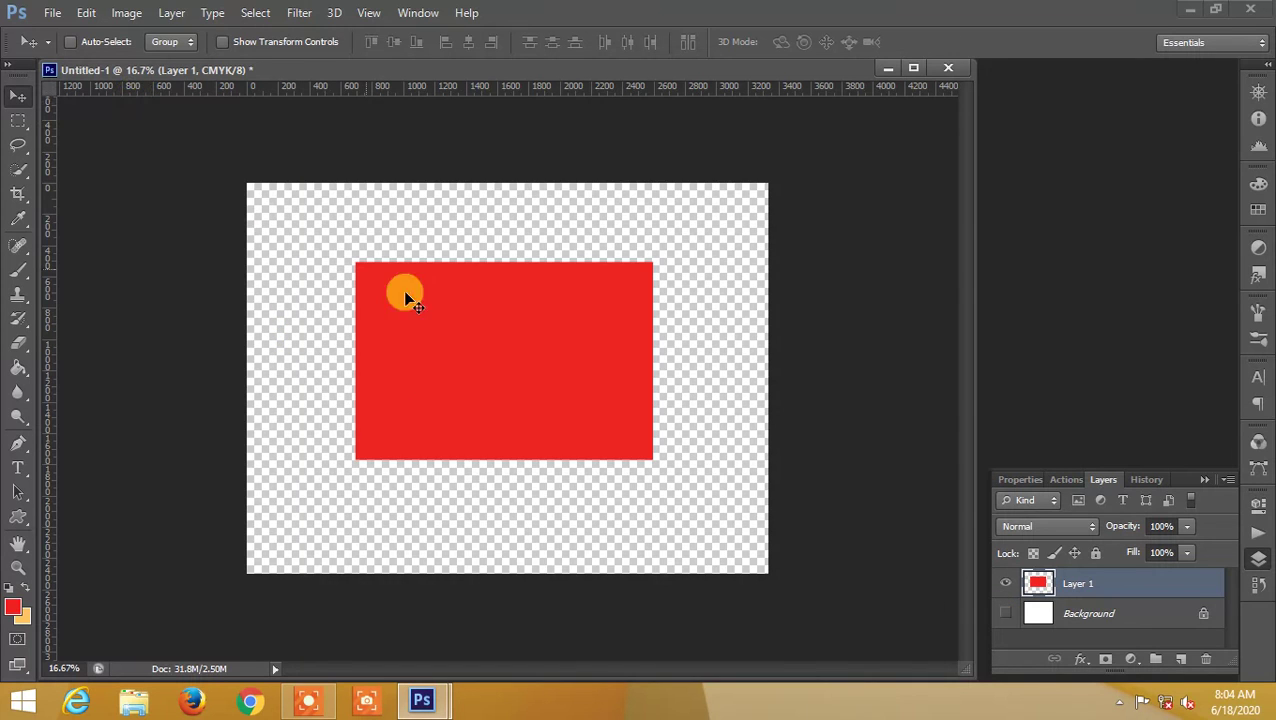
pyautogui.moveTo(469, 304)
pyautogui.mouseDown()
pyautogui.moveTo(468, 333)
pyautogui.moveTo(464, 323)
pyautogui.mouseUp()
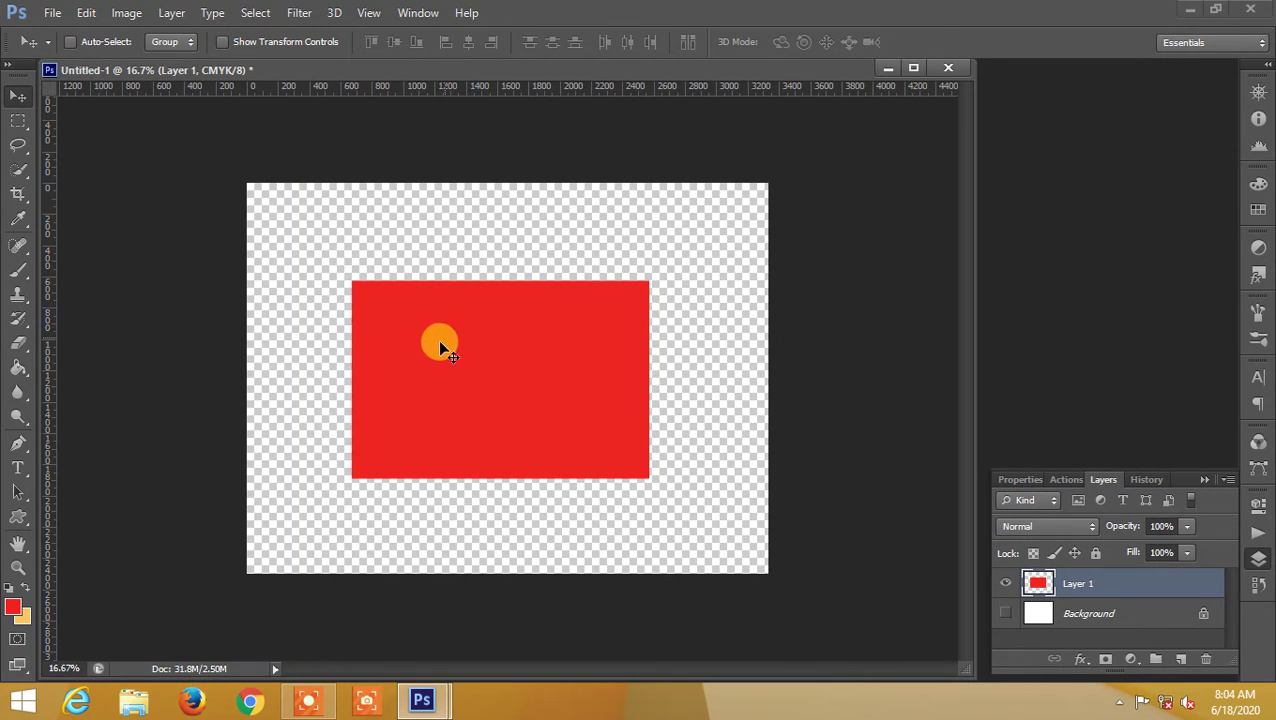
# Add the text "thank you" on the red rectangle in the light orange swatch colour, shift it towards the centre, and commit it.
pyautogui.click(18, 466)
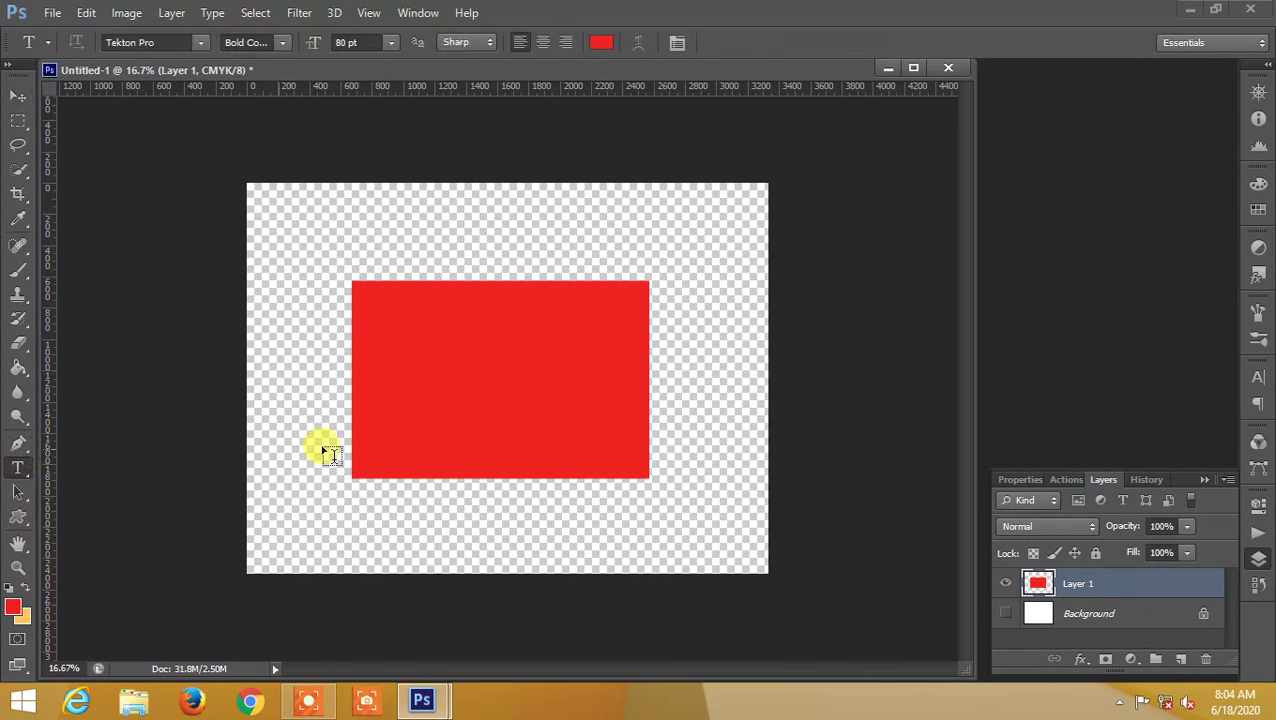
pyautogui.click(398, 378)
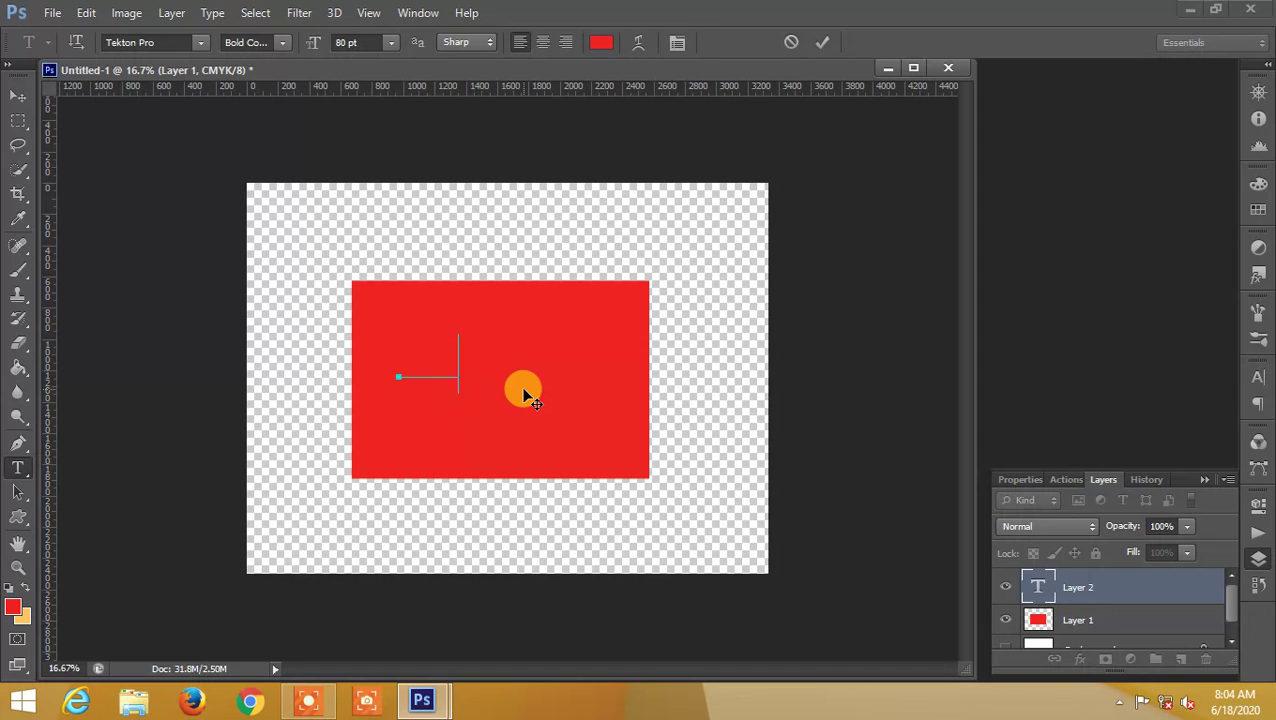
pyautogui.click(25, 587)
pyautogui.click(399, 376)
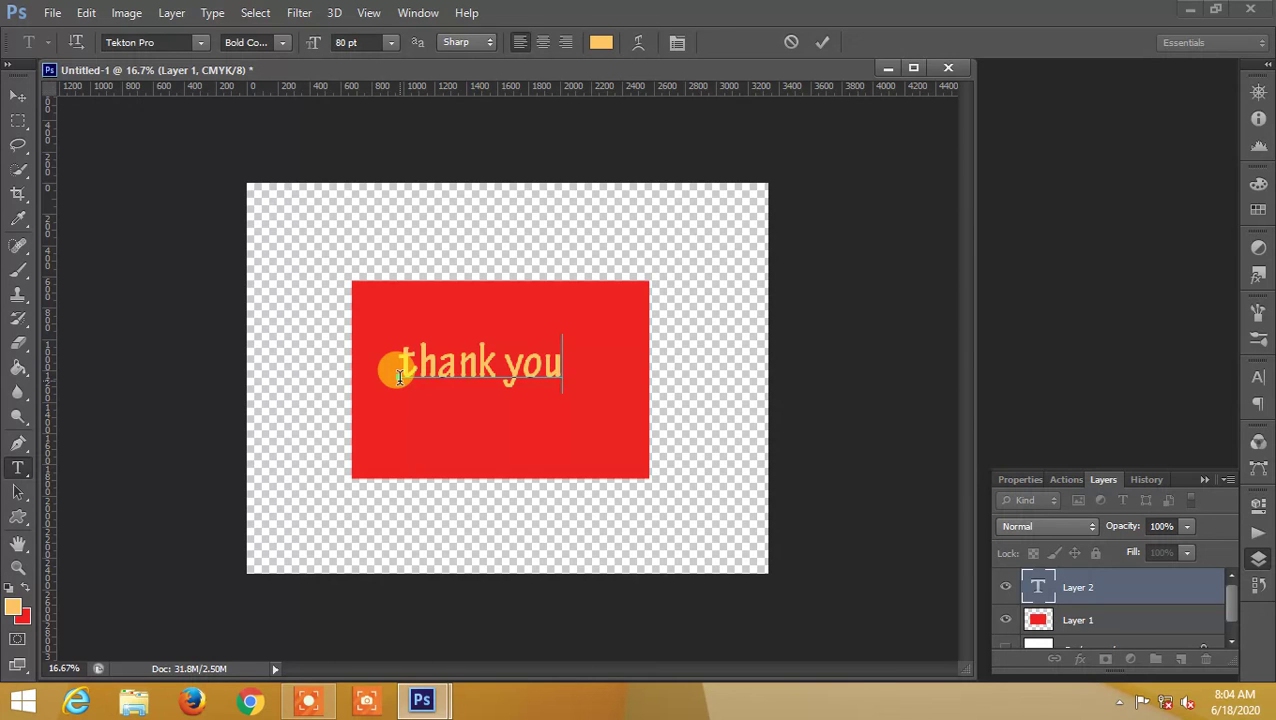
pyautogui.moveTo(623, 426); pyautogui.dragTo(637, 437)
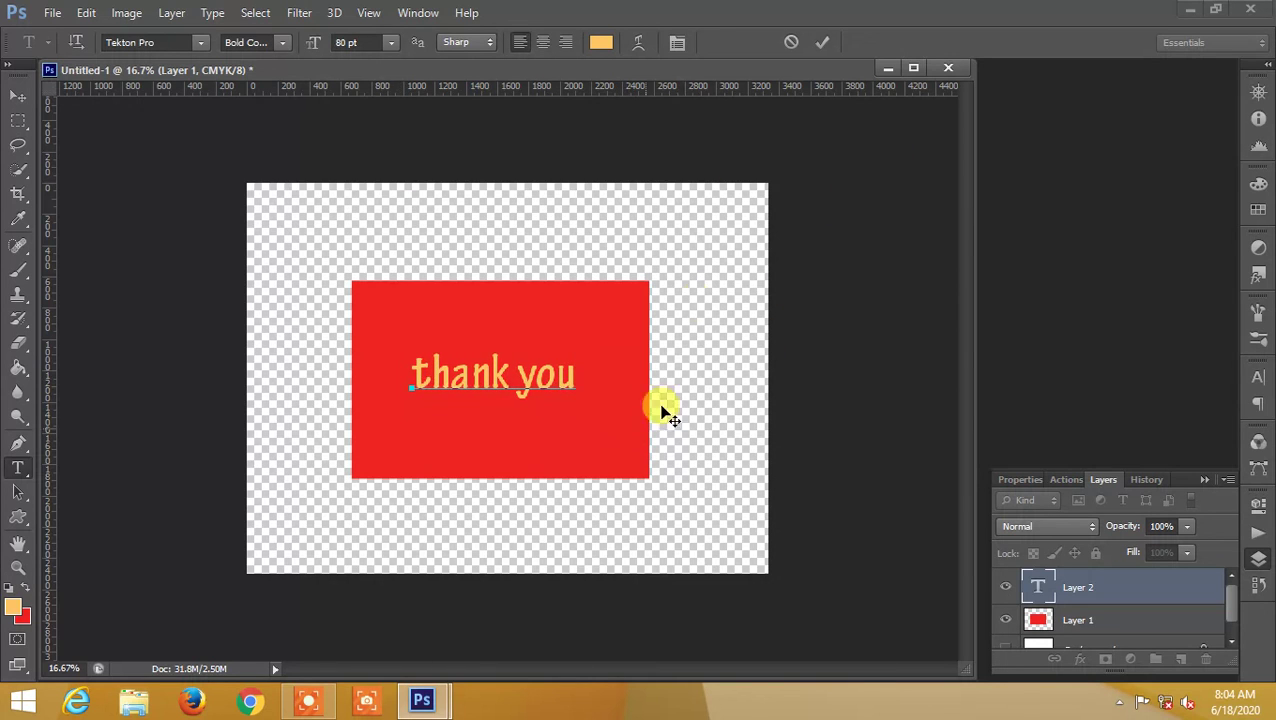
pyautogui.click(826, 42)
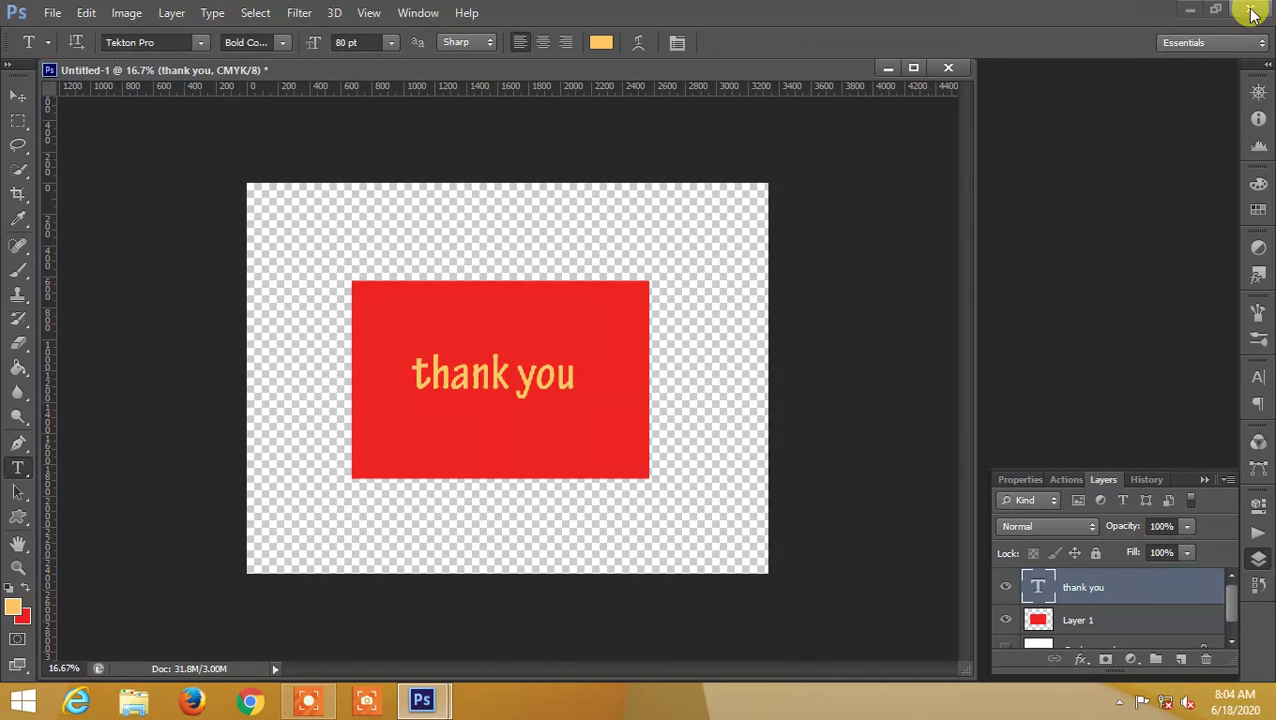
# Close Photoshop and bring up the screen recorder's control window.
pyautogui.click(654, 280)
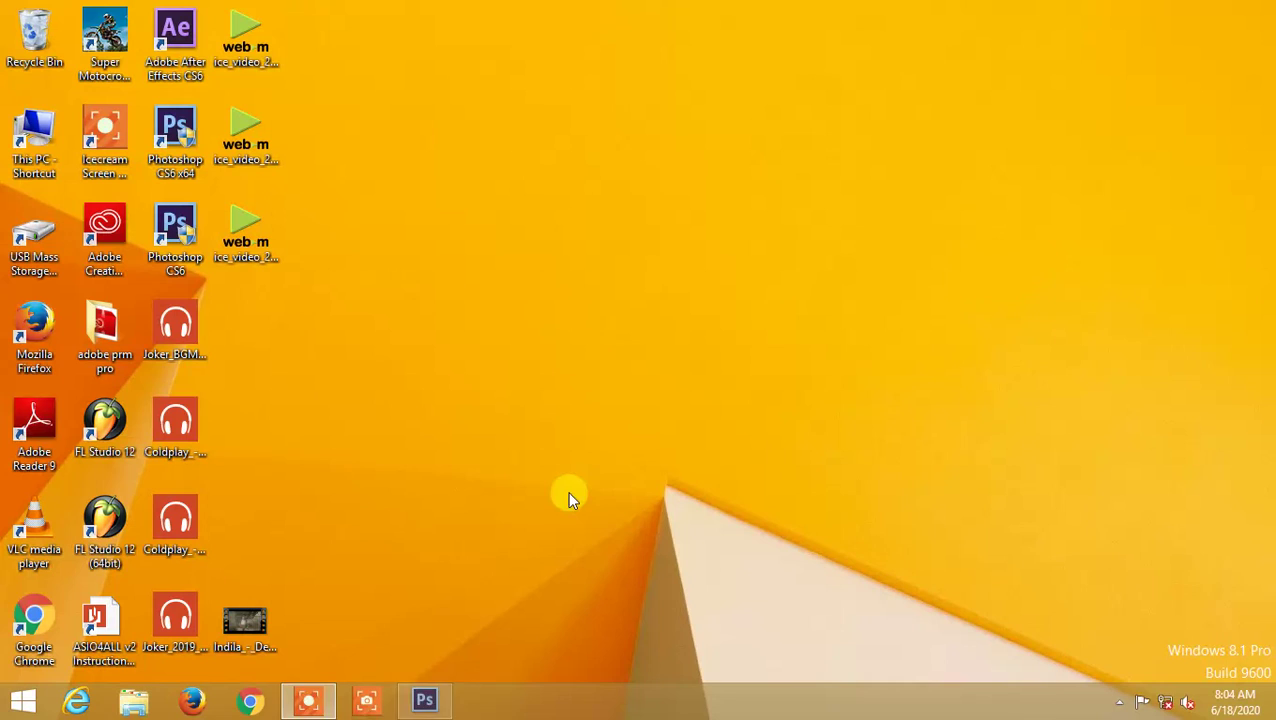
pyautogui.click(308, 700)
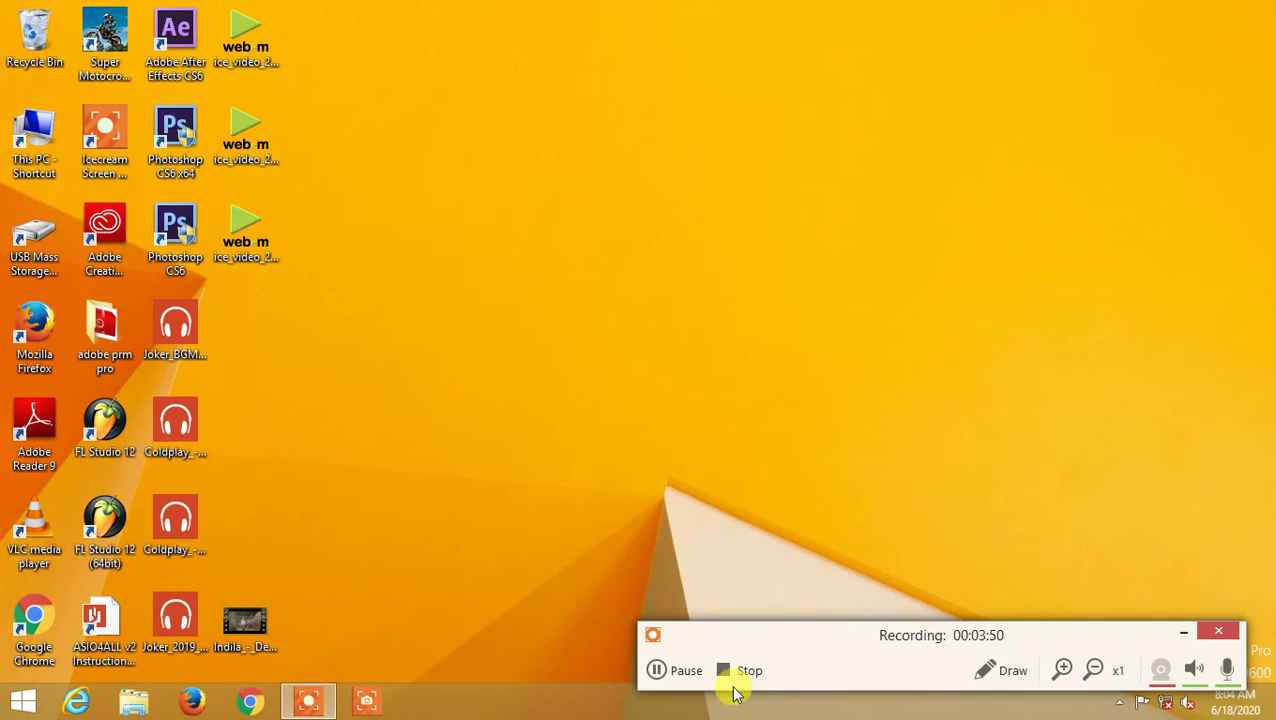